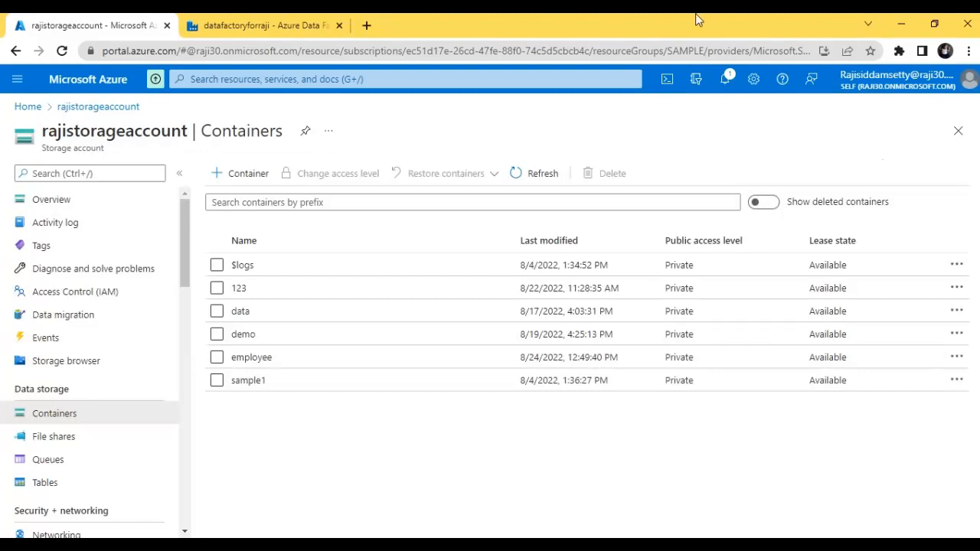
# Open the input folder inside the storage account's employee container.
pyautogui.click(281, 23)
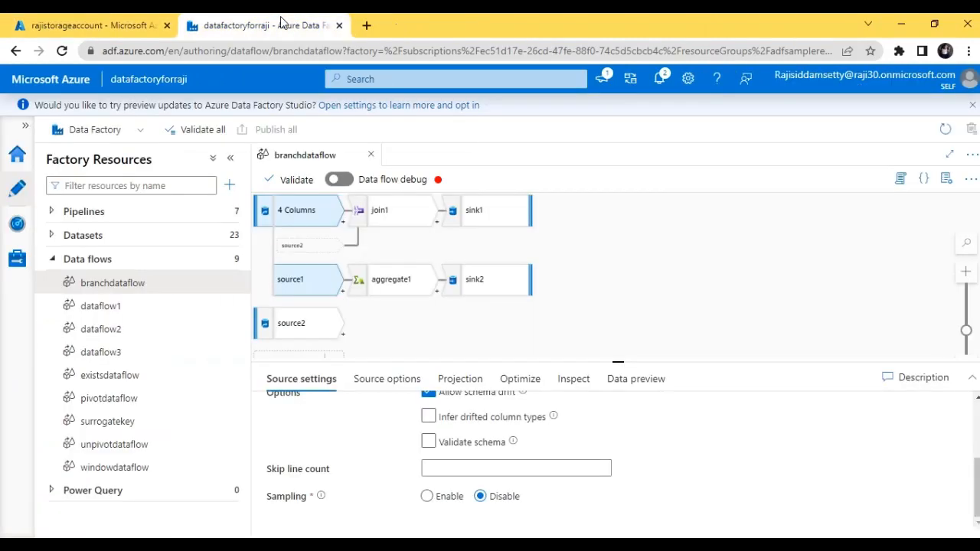
pyautogui.click(105, 22)
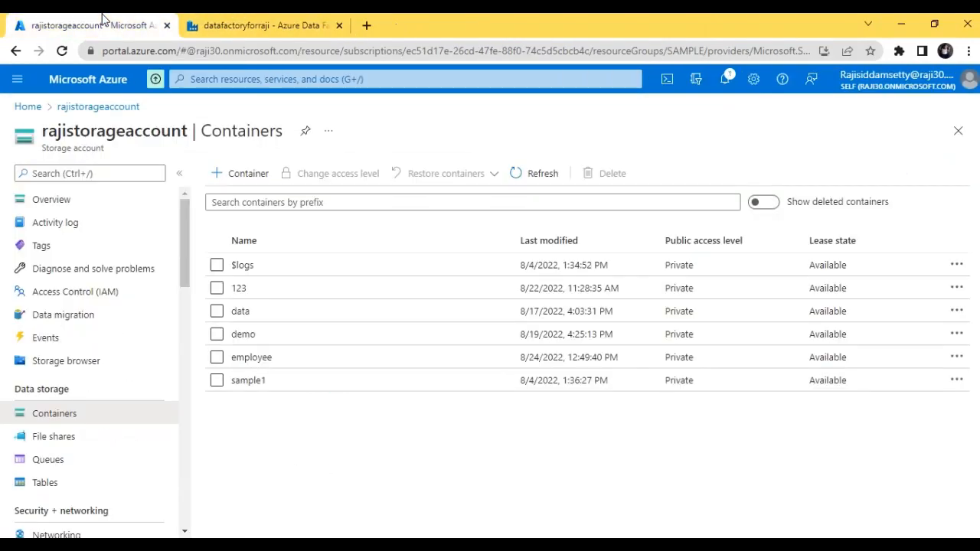
pyautogui.click(249, 360)
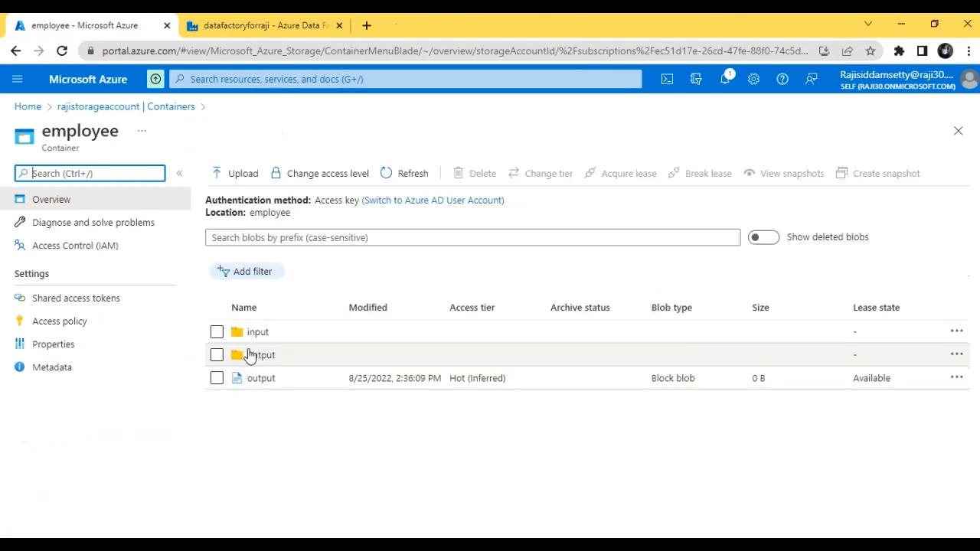
pyautogui.click(249, 332)
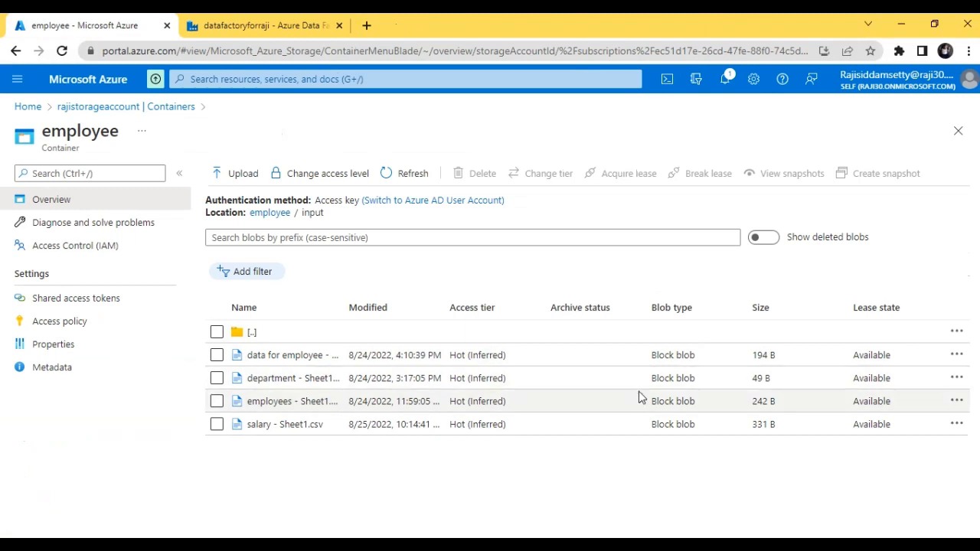
# Preview the contents of employees - Sheet1.csv as a table, review its columns and rows, and close the file.
pyautogui.click(957, 403)
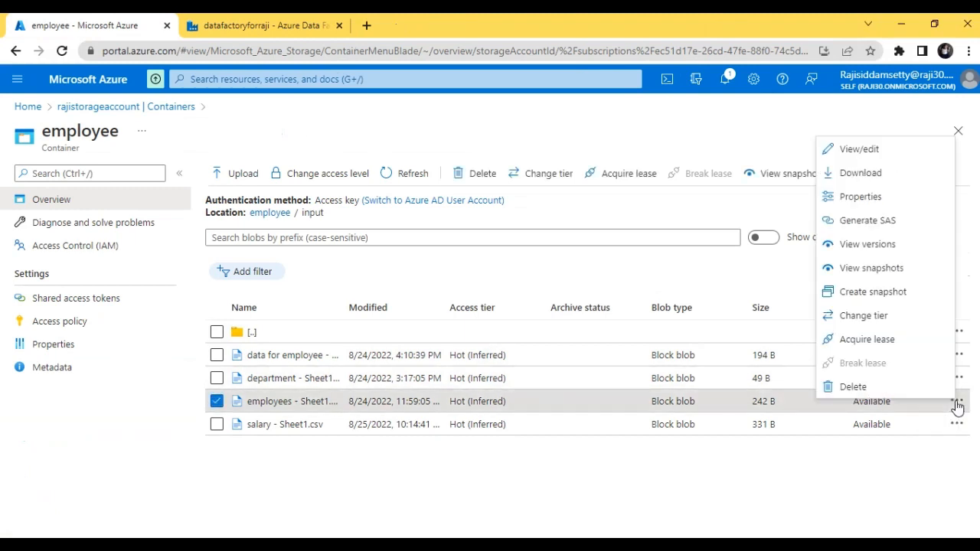
pyautogui.click(842, 158)
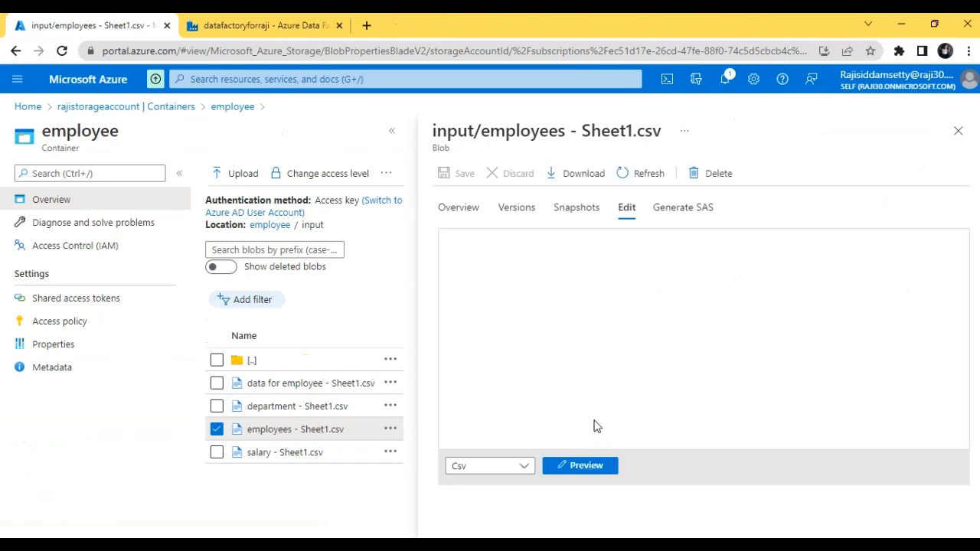
pyautogui.click(582, 465)
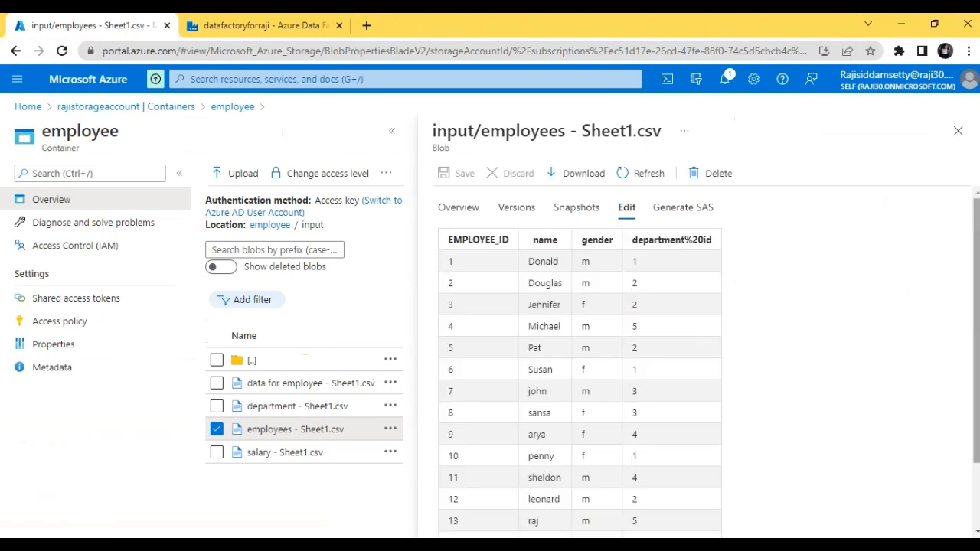
pyautogui.moveTo(977, 232)
pyautogui.mouseDown()
pyautogui.moveTo(976, 298)
pyautogui.moveTo(969, 240)
pyautogui.mouseUp()
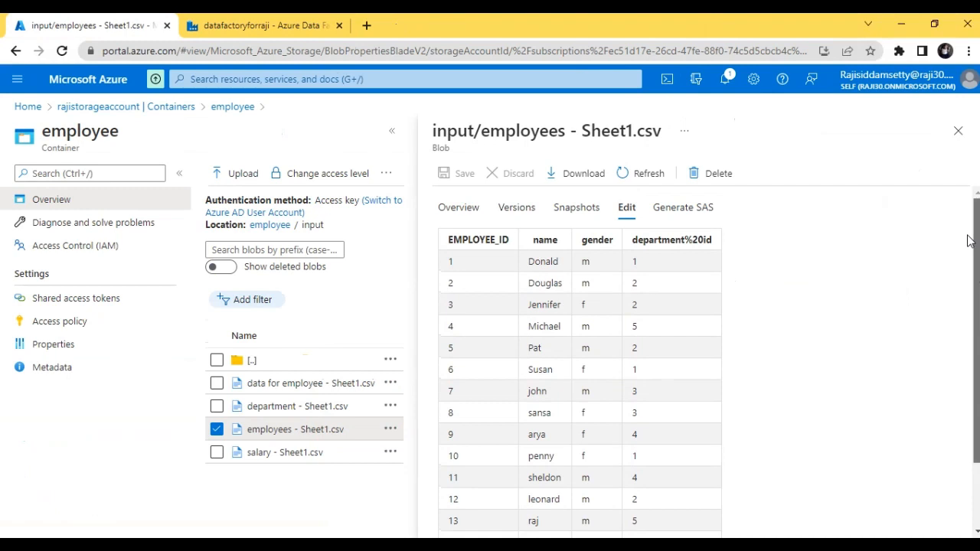
pyautogui.moveTo(969, 239); pyautogui.dragTo(974, 259)
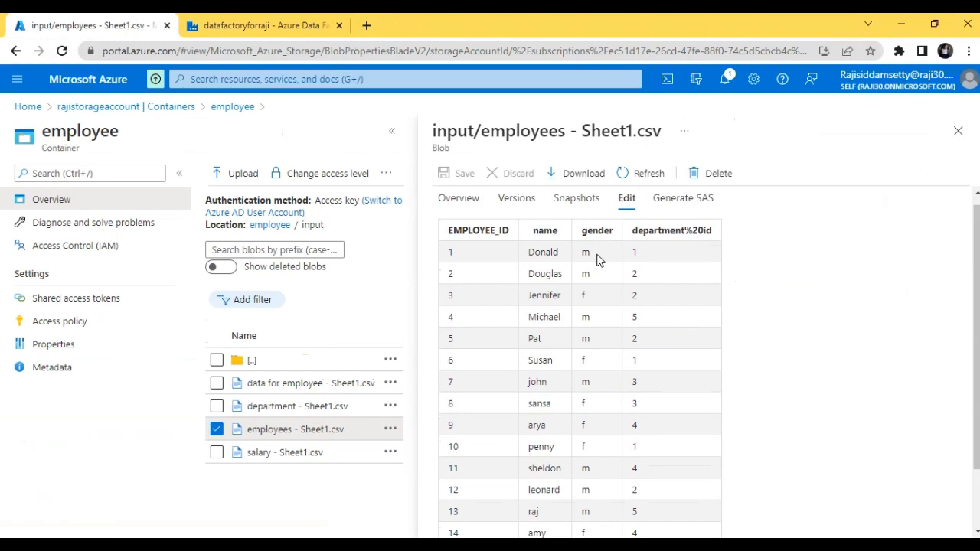
pyautogui.click(958, 134)
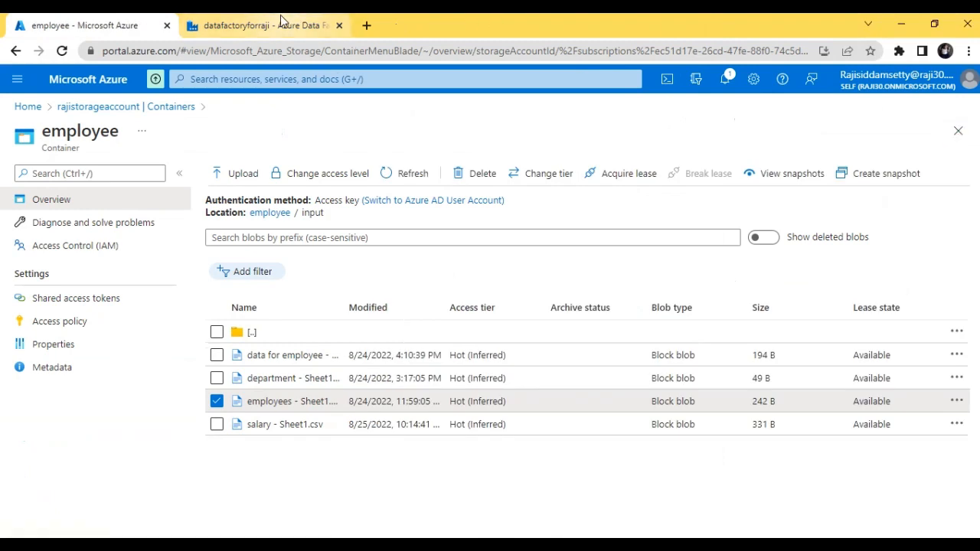
# Switch to Azure Data Factory, create a new data flow and add a source to it.
pyautogui.click(282, 23)
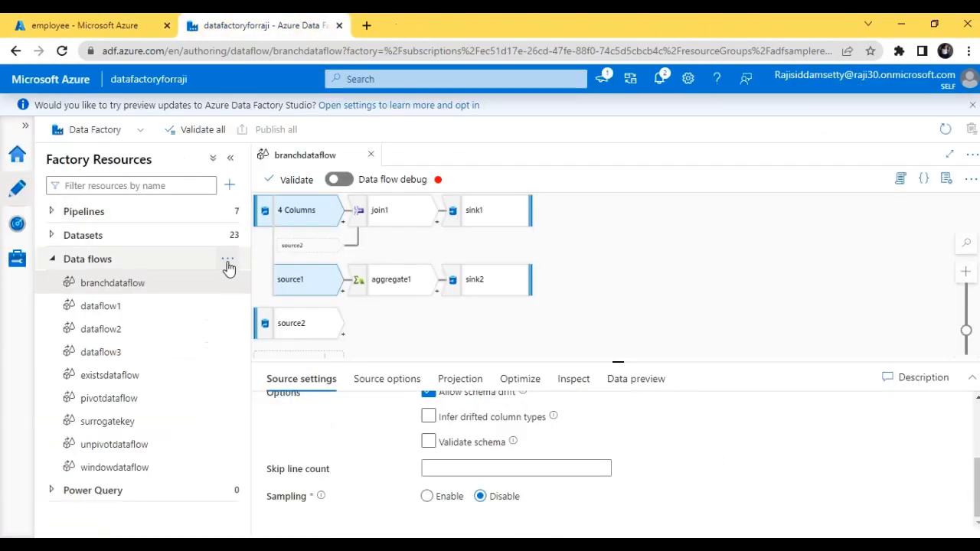
pyautogui.click(231, 264)
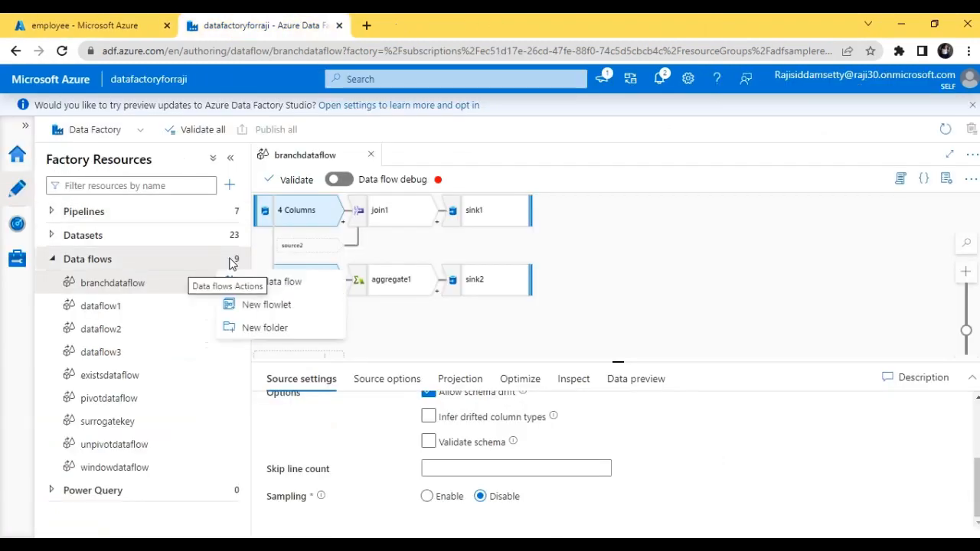
pyautogui.click(258, 285)
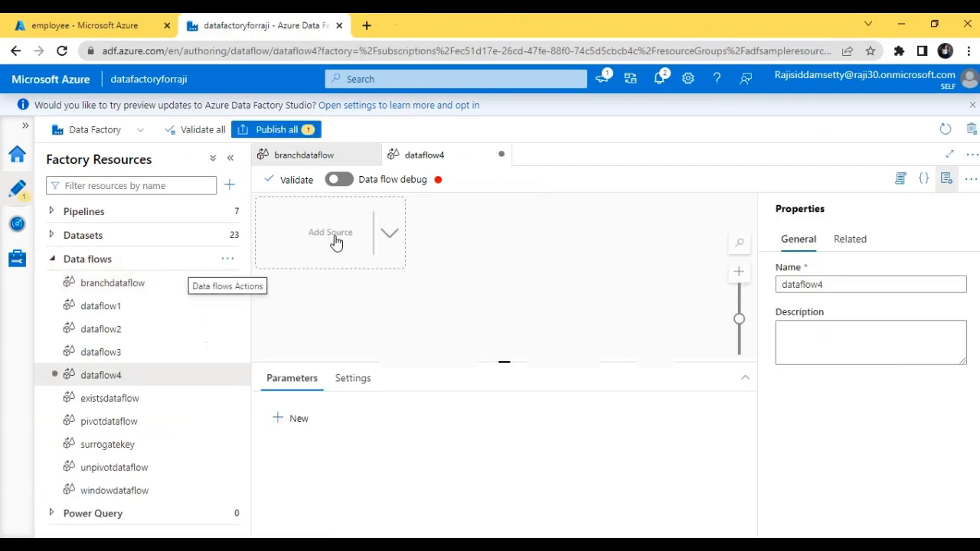
pyautogui.click(334, 242)
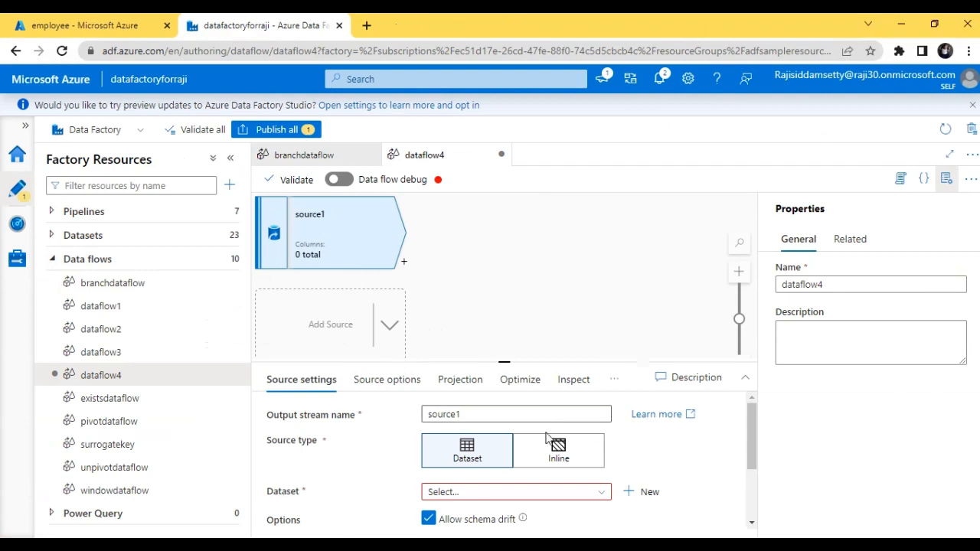
# Start a new dataset for source1 using Azure Blob Storage as the data store and DelimitedText as the format.
pyautogui.click(629, 497)
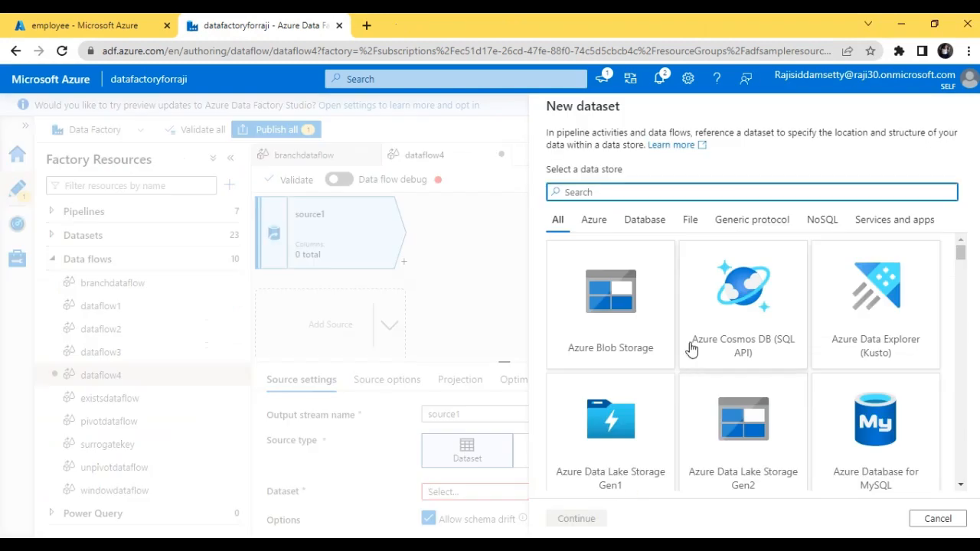
pyautogui.click(597, 360)
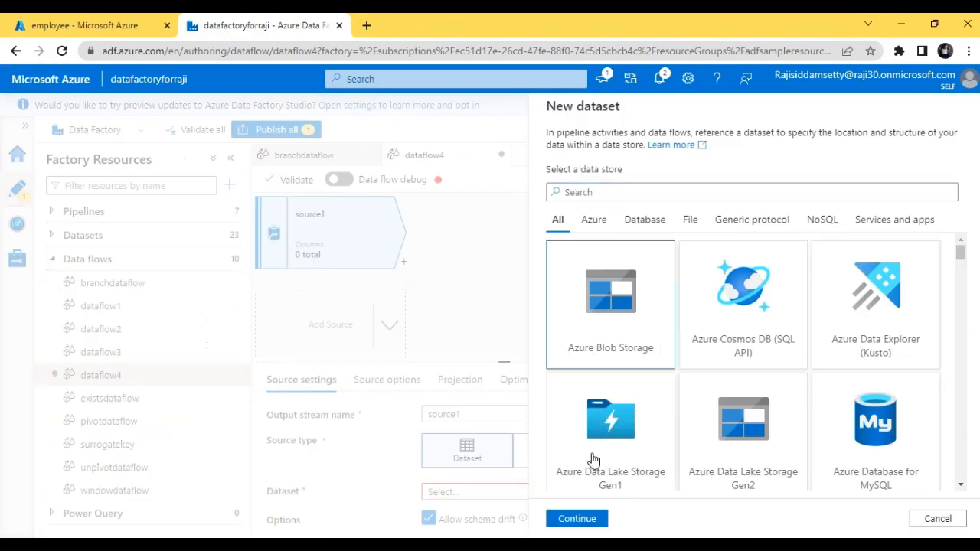
pyautogui.click(577, 519)
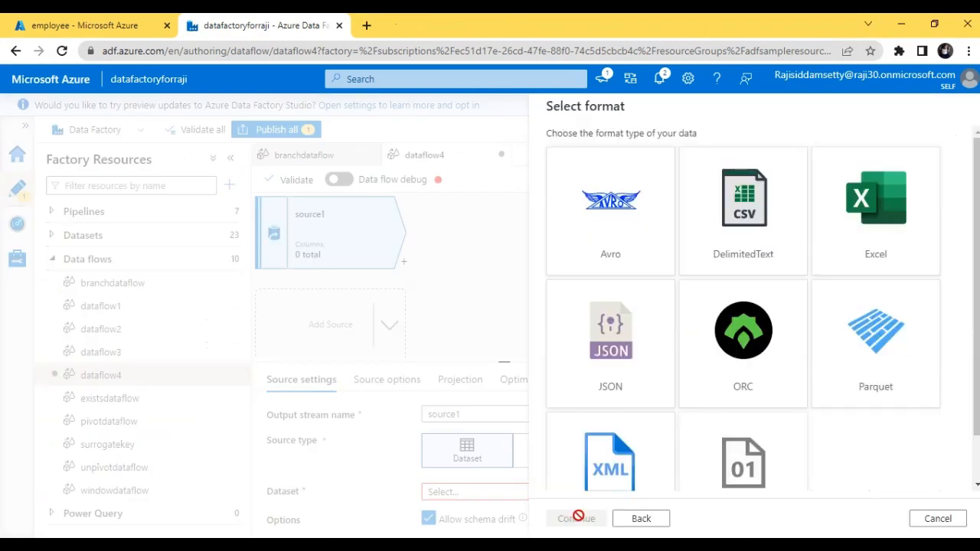
pyautogui.click(737, 238)
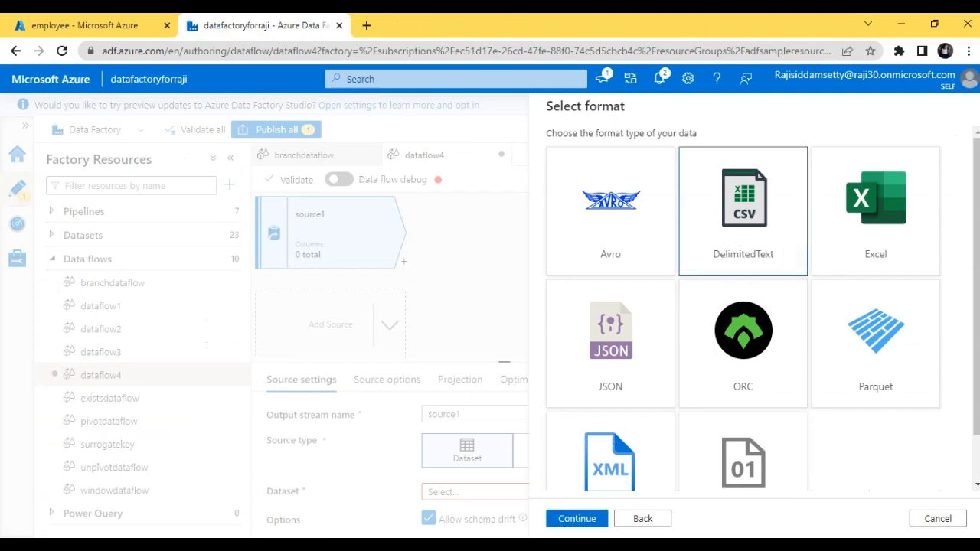
pyautogui.click(574, 519)
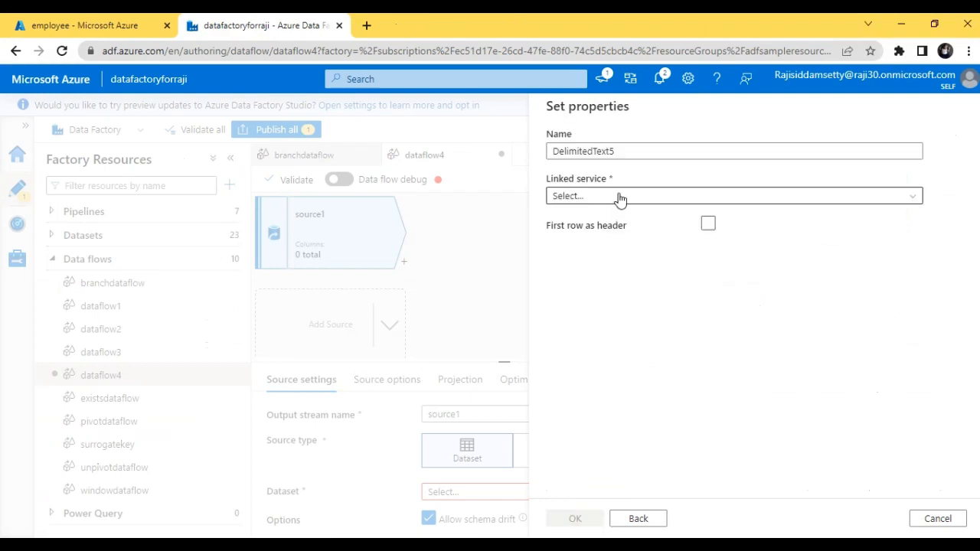
# Name the dataset employeeinput, treat the first row as header, and choose samplelinkedservice as its linked service.
pyautogui.click(709, 226)
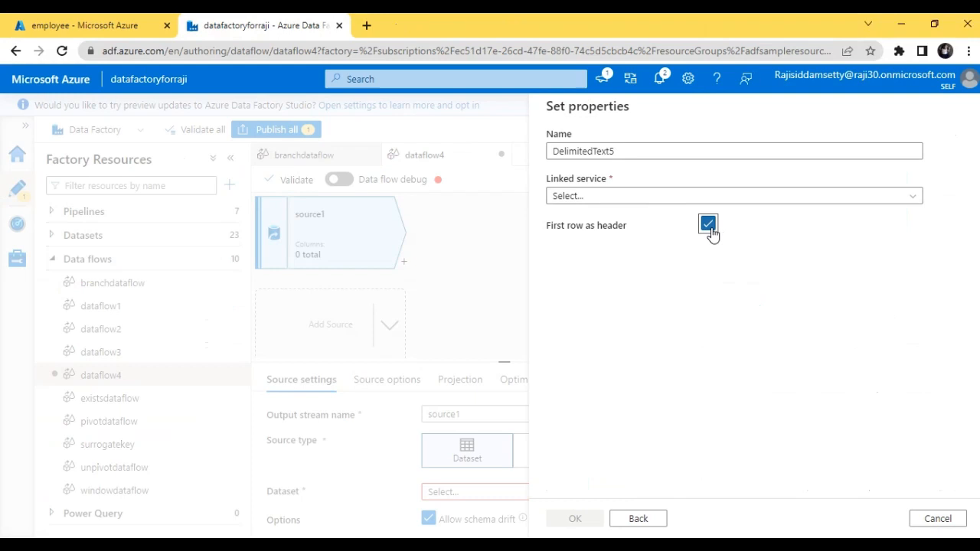
pyautogui.doubleClick(624, 148)
pyautogui.write('em')
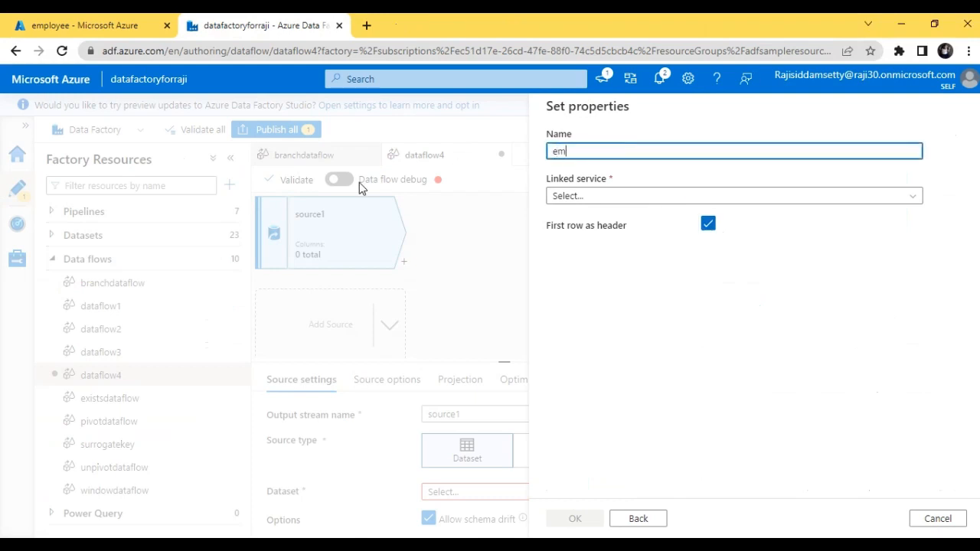
pyautogui.write('ployee')
pyautogui.write('i')
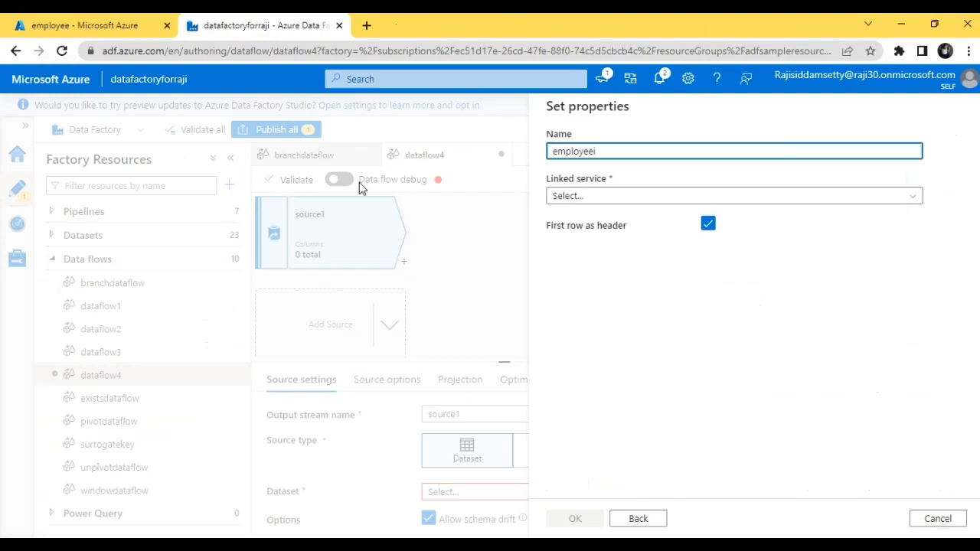
pyautogui.write('nput')
pyautogui.click(590, 201)
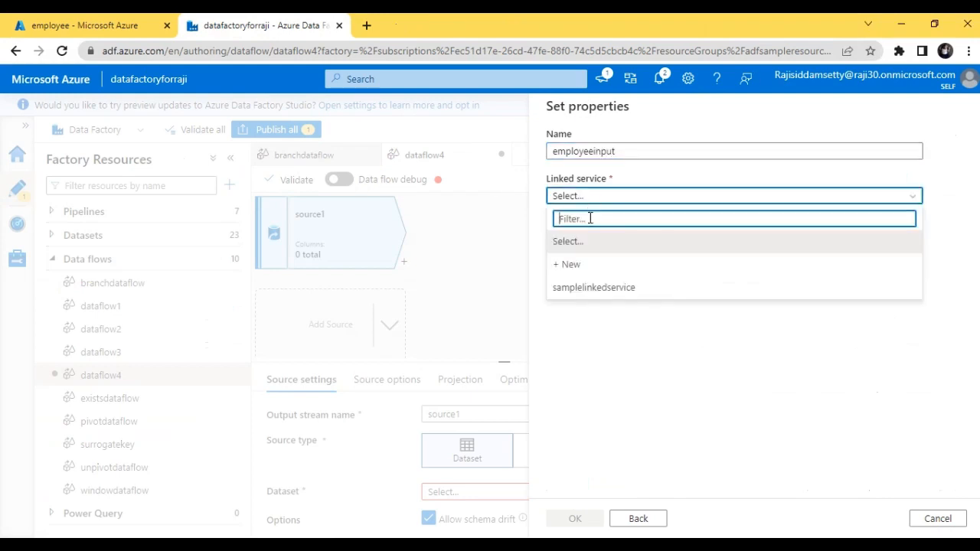
pyautogui.click(583, 290)
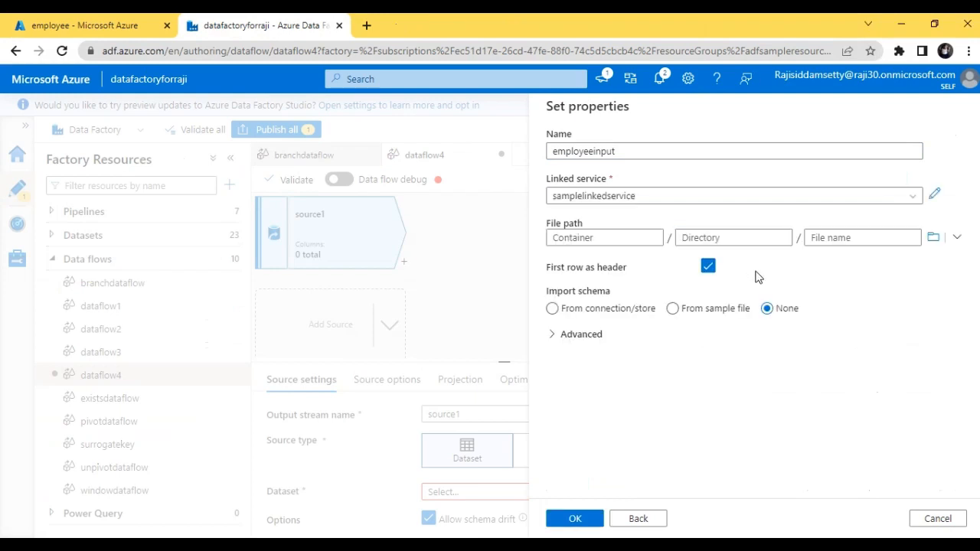
# Set the dataset's file path to employees - Sheet1.csv in the employee container's input folder and create the dataset.
pyautogui.click(932, 239)
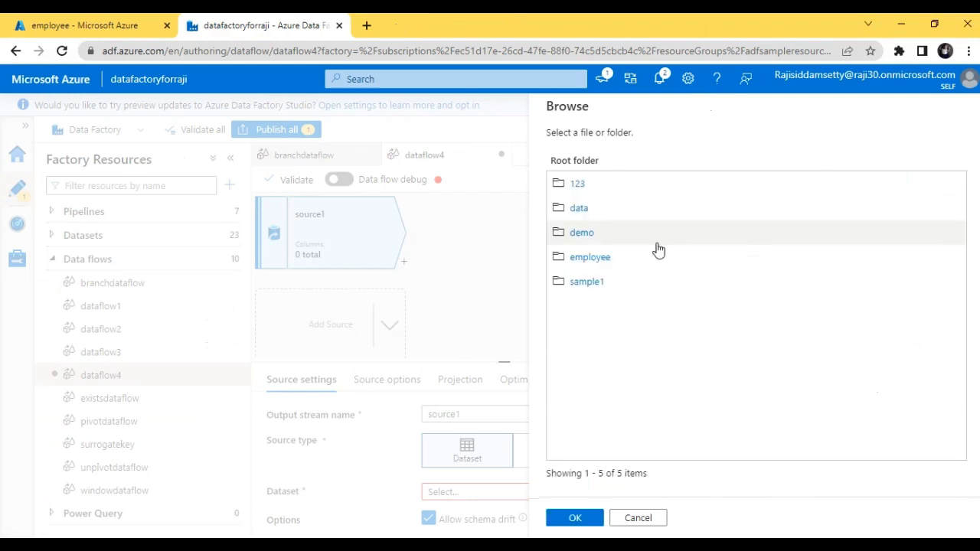
pyautogui.click(602, 257)
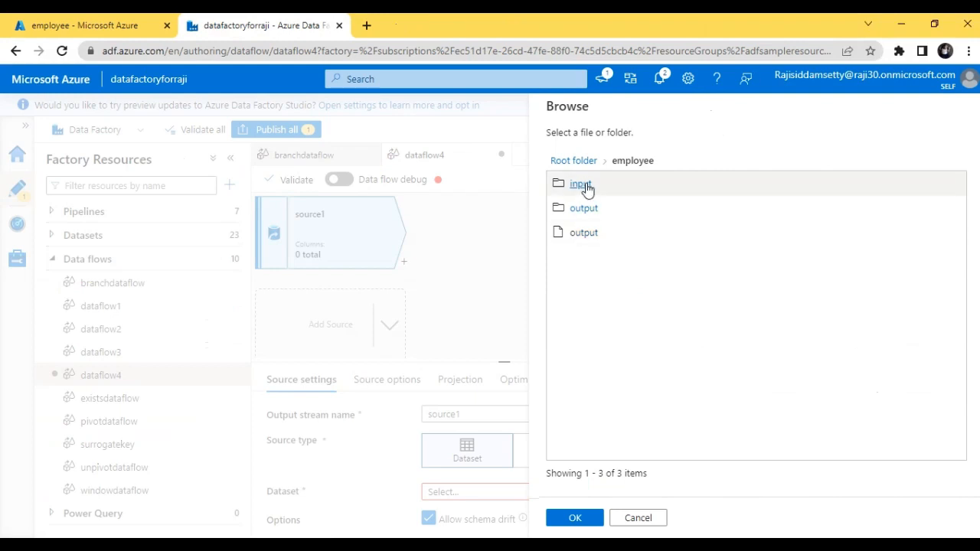
pyautogui.click(584, 186)
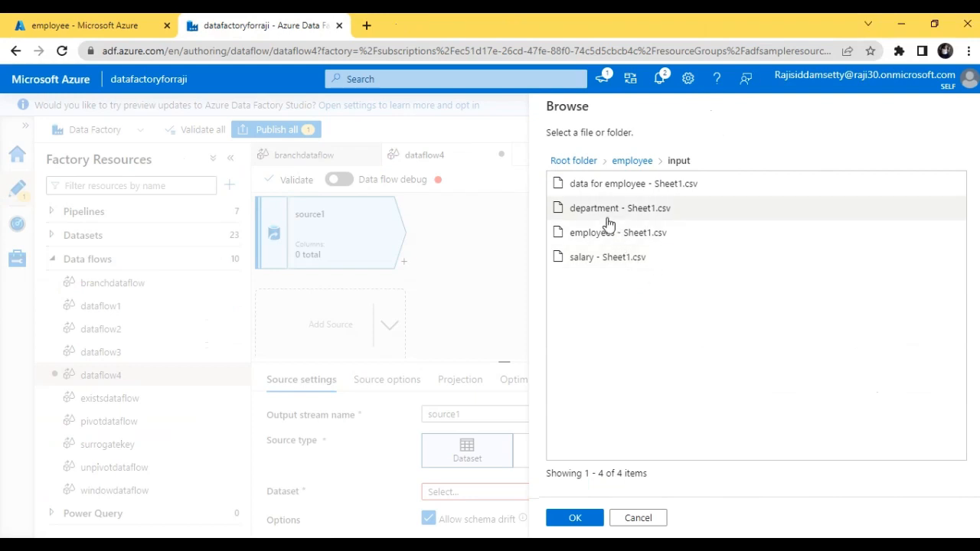
pyautogui.click(613, 239)
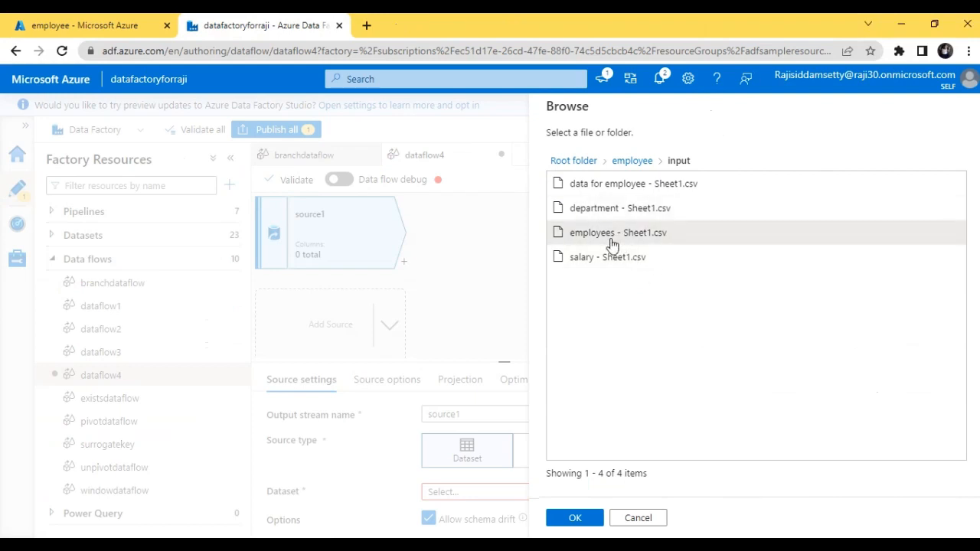
pyautogui.click(578, 519)
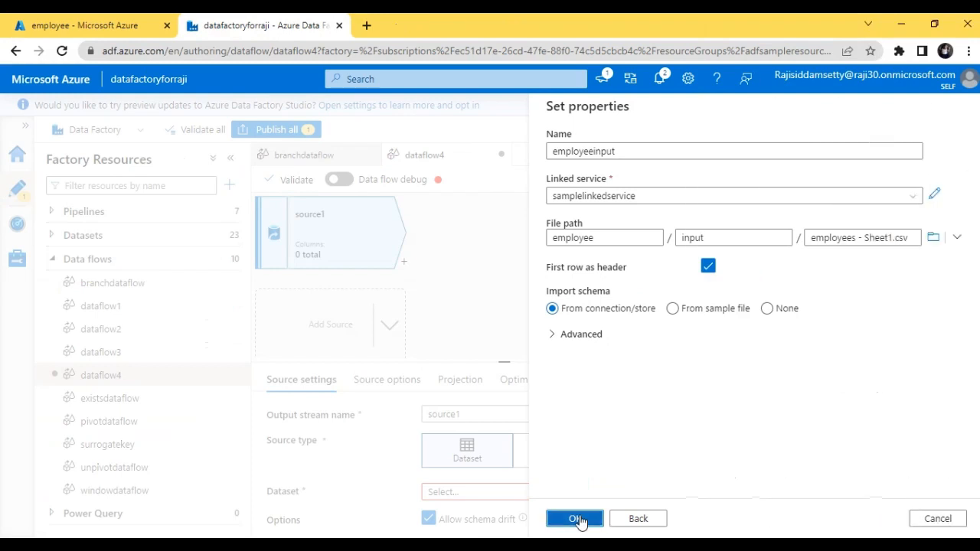
pyautogui.click(580, 520)
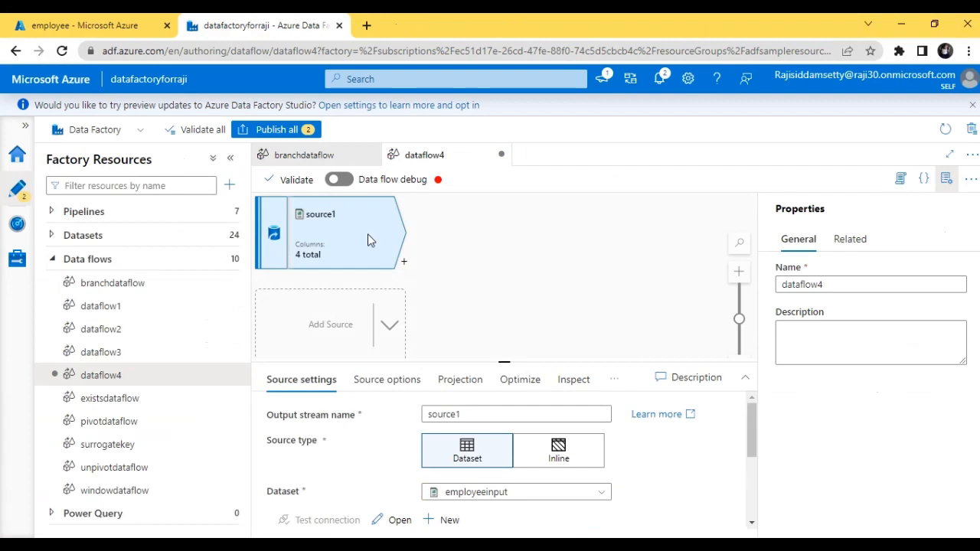
# Add a Sink transformation directly after source1 in the data flow.
pyautogui.click(403, 263)
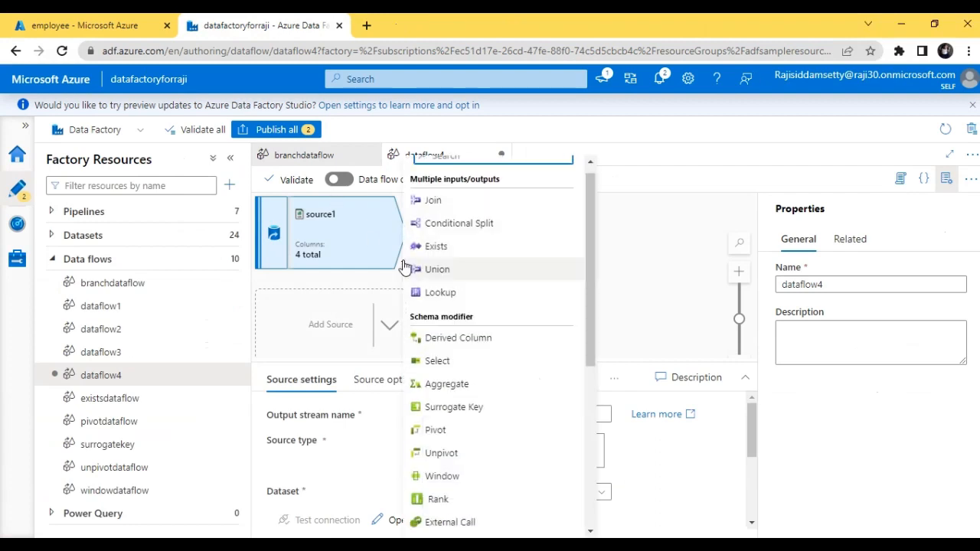
pyautogui.write('snl')
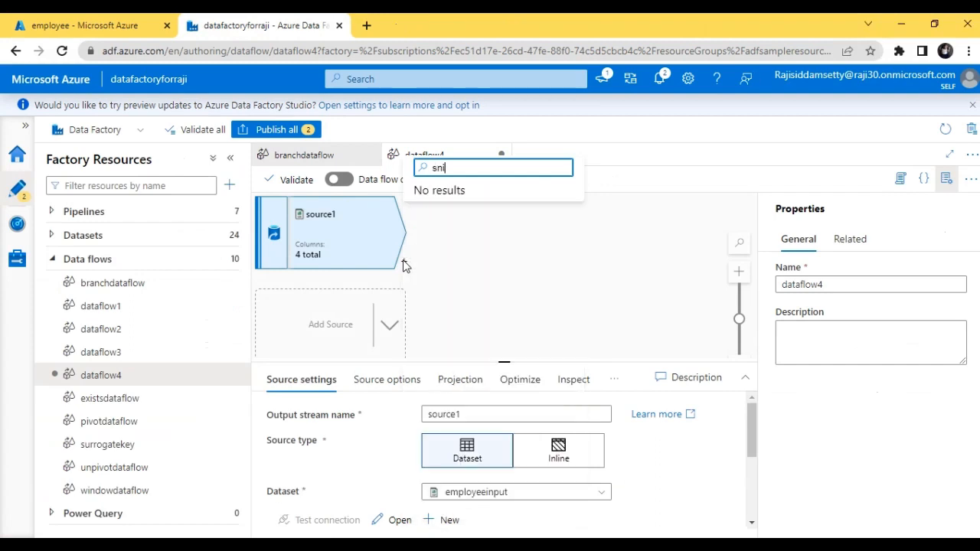
pyautogui.press('BackSpace')
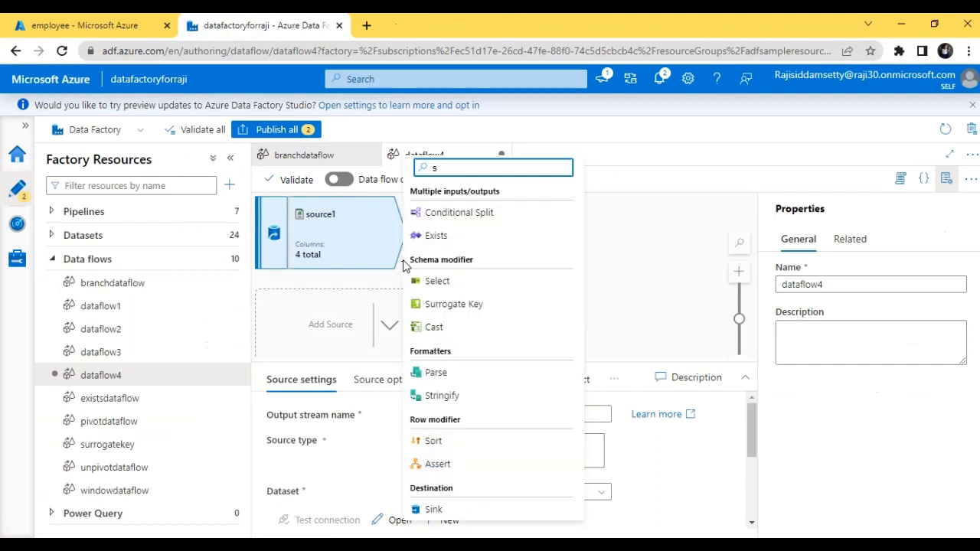
pyautogui.write('i')
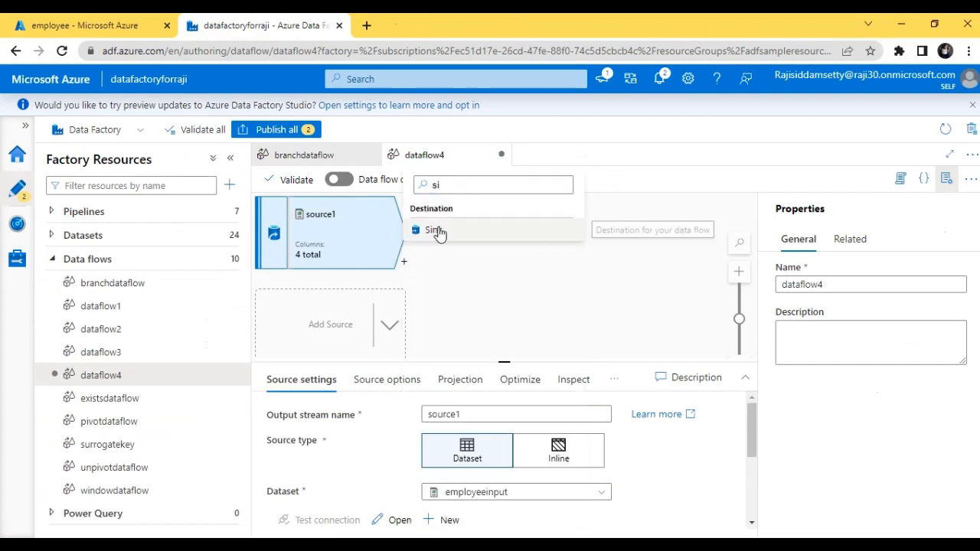
pyautogui.press('BackSpace')
pyautogui.press('BackSpace')
pyautogui.click(438, 232)
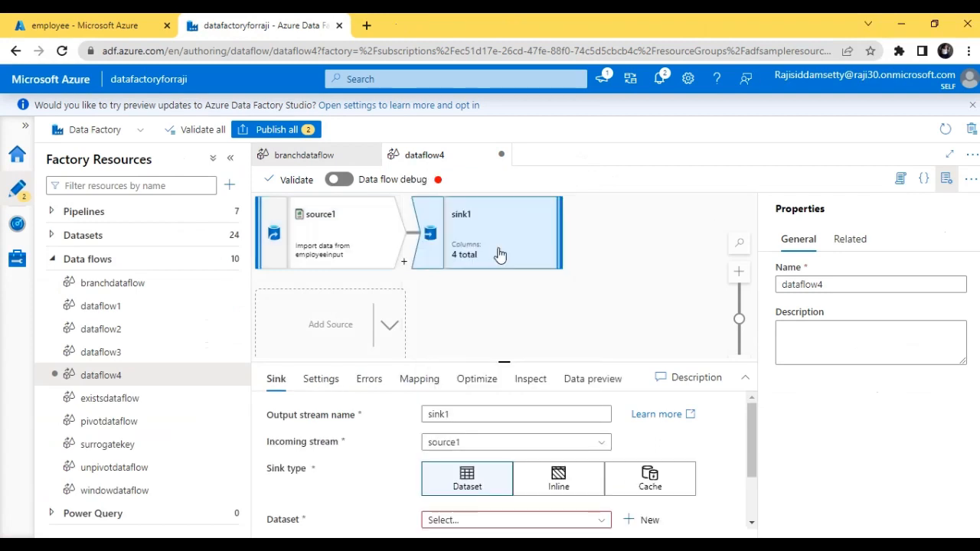
# Start a new dataset for sink1 using Azure Blob Storage as the data store and DelimitedText as the format.
pyautogui.scroll(-3, 752, 435)
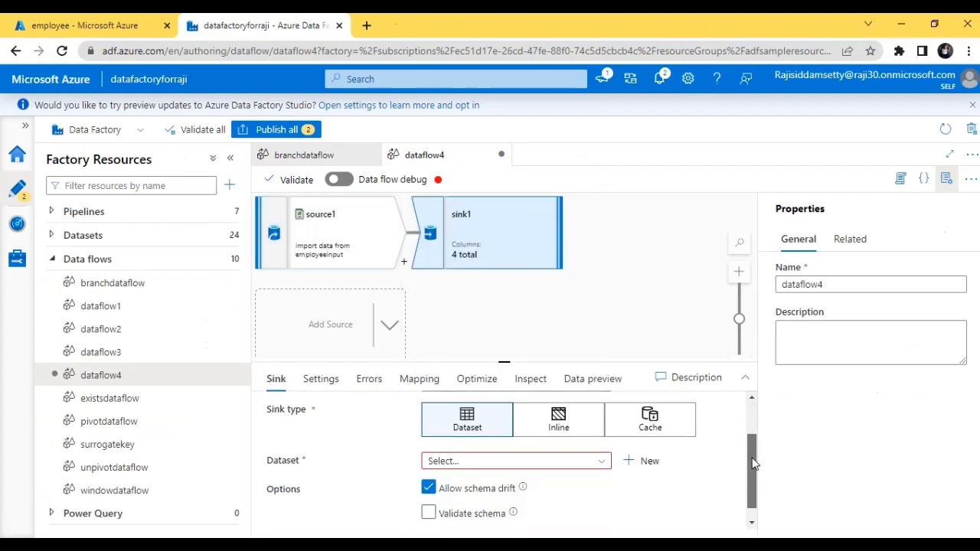
pyautogui.click(647, 451)
pyautogui.click(638, 314)
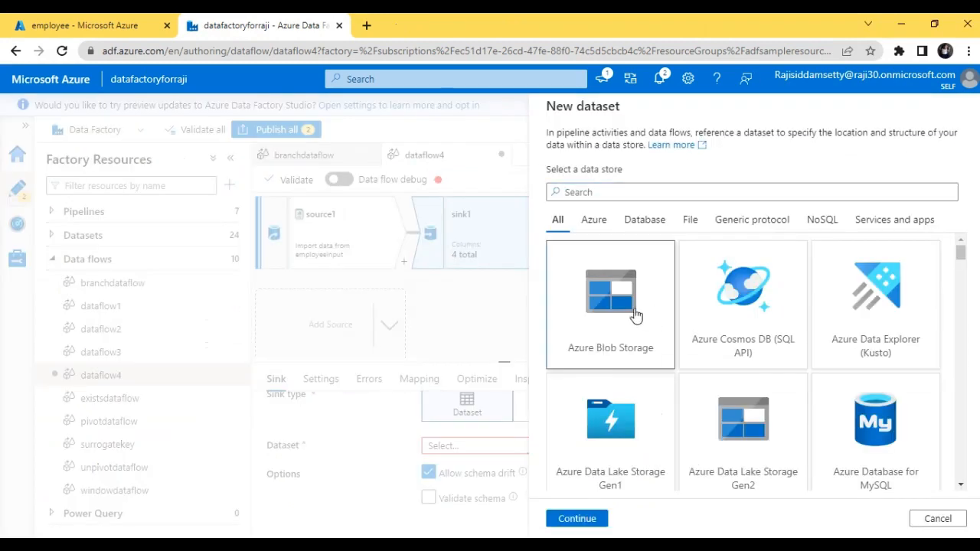
pyautogui.click(575, 527)
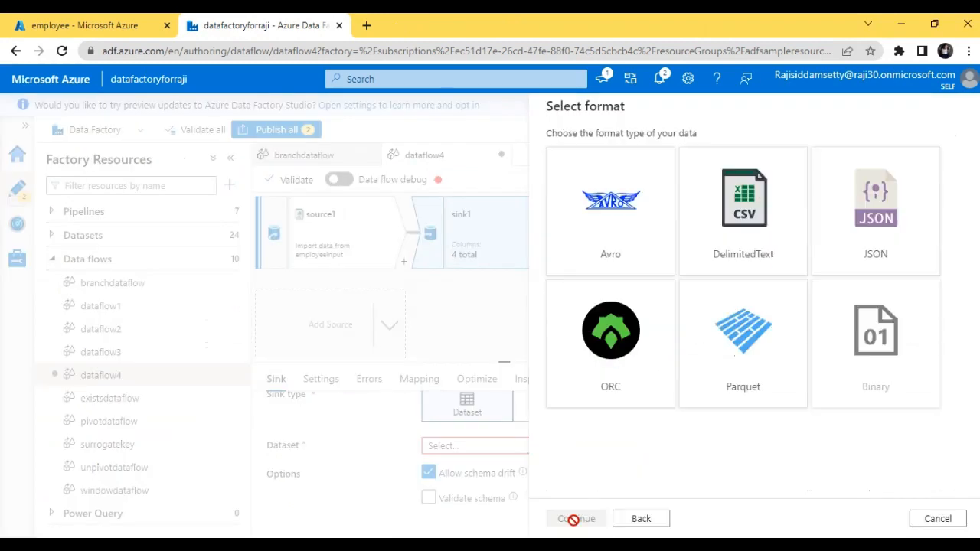
pyautogui.click(762, 195)
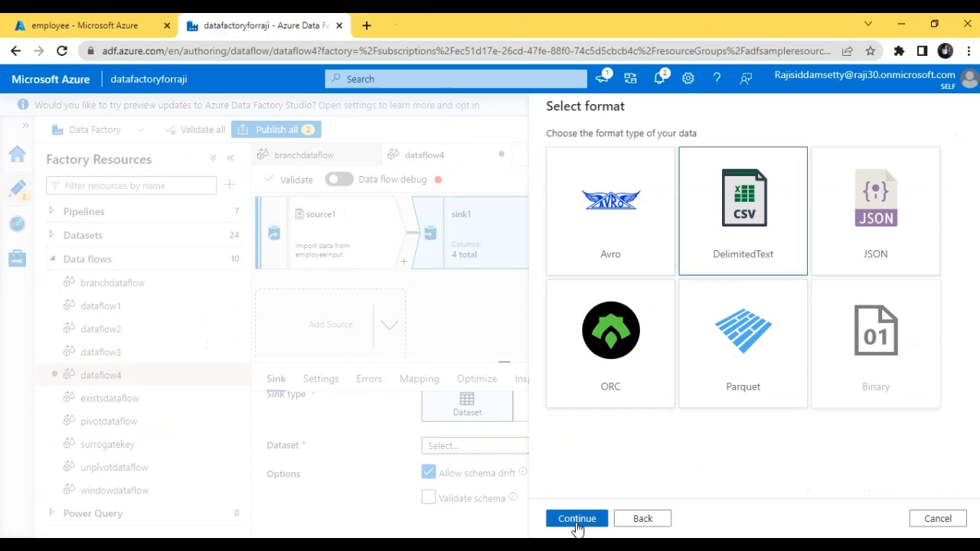
pyautogui.click(577, 524)
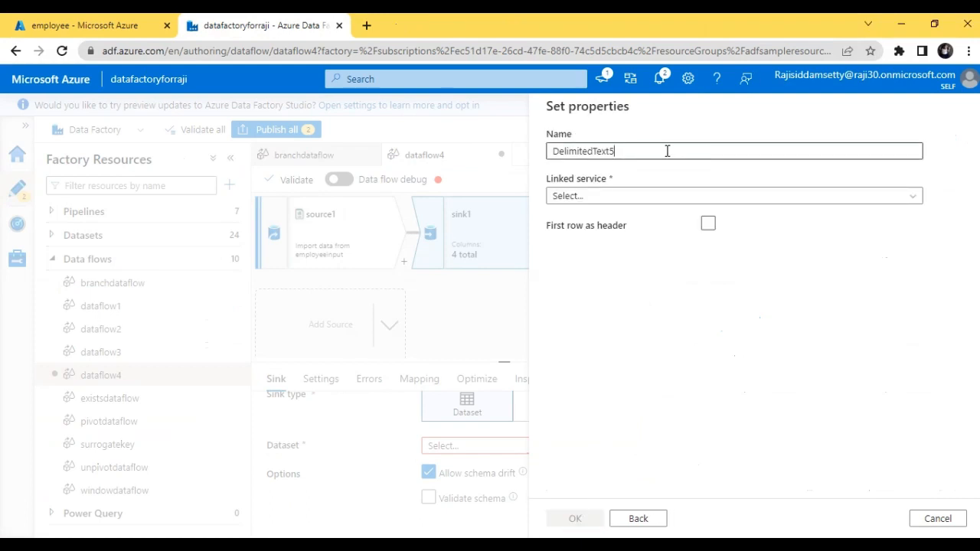
# Name the sink dataset outputforemployee, choose samplelinkedservice as its linked service, and treat the first row as header.
pyautogui.doubleClick(667, 151)
pyautogui.write('out')
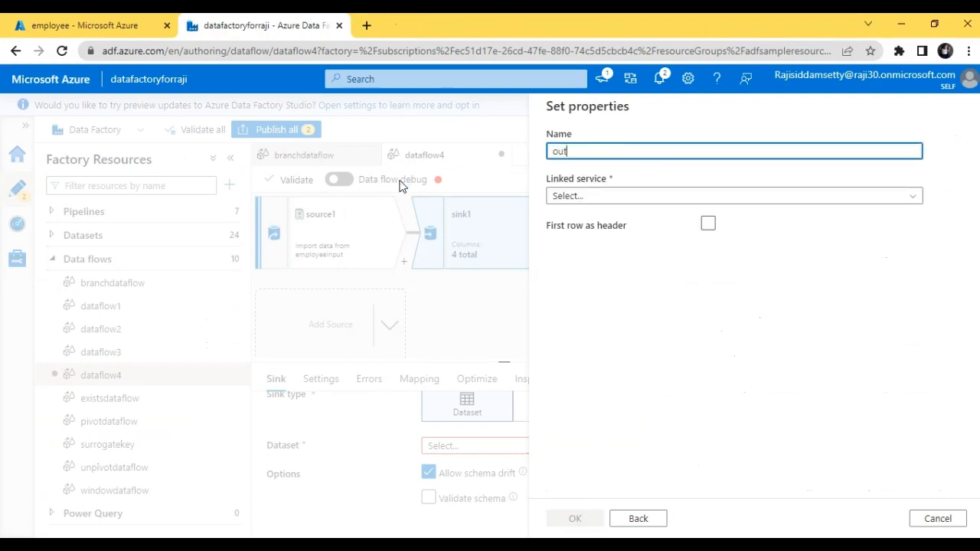
pyautogui.write('putforemployee')
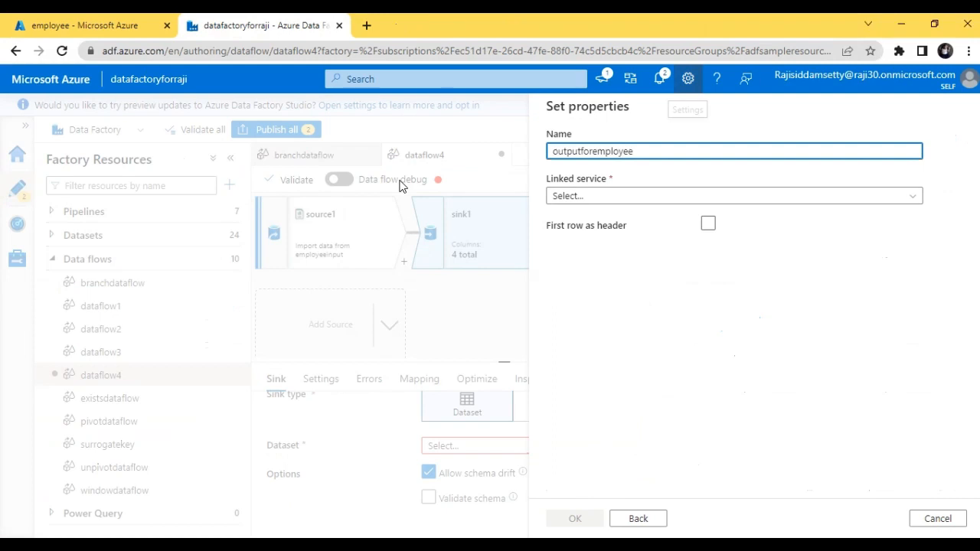
pyautogui.click(600, 200)
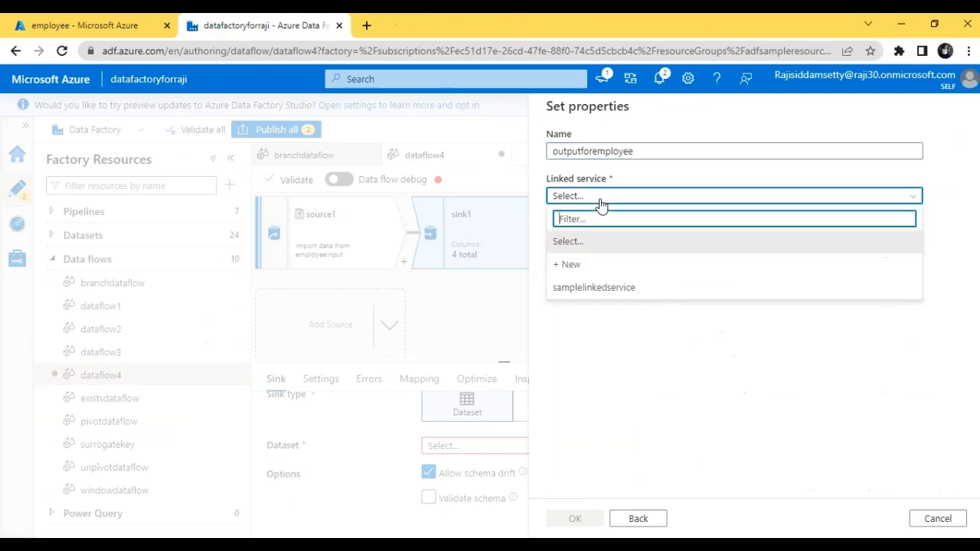
pyautogui.click(590, 289)
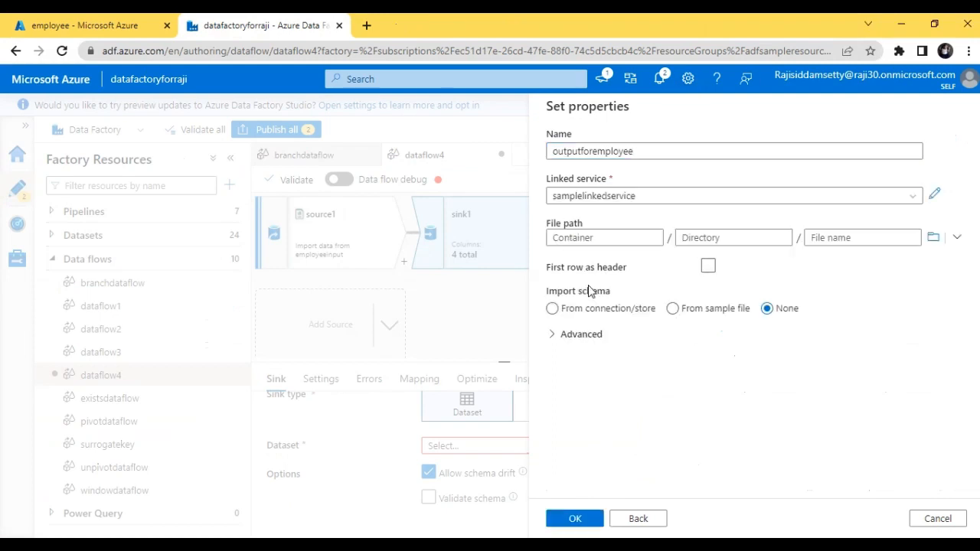
pyautogui.click(708, 266)
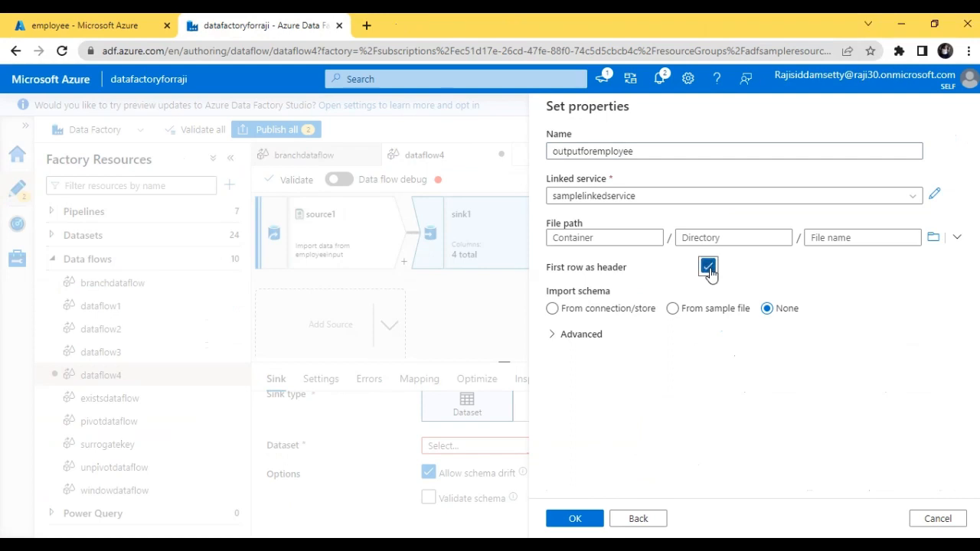
# Set the sink dataset's file path to the output folder in the employee container and create the dataset.
pyautogui.click(933, 237)
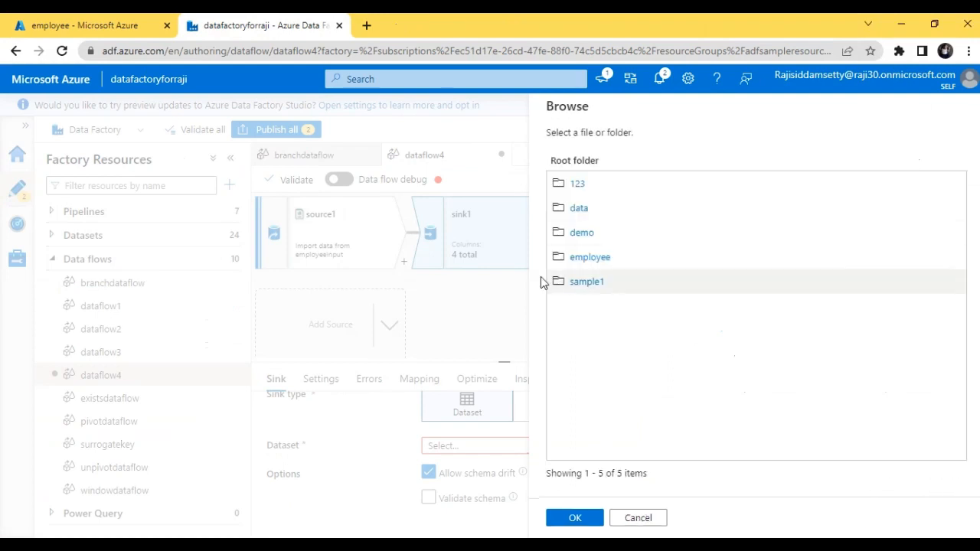
pyautogui.click(599, 258)
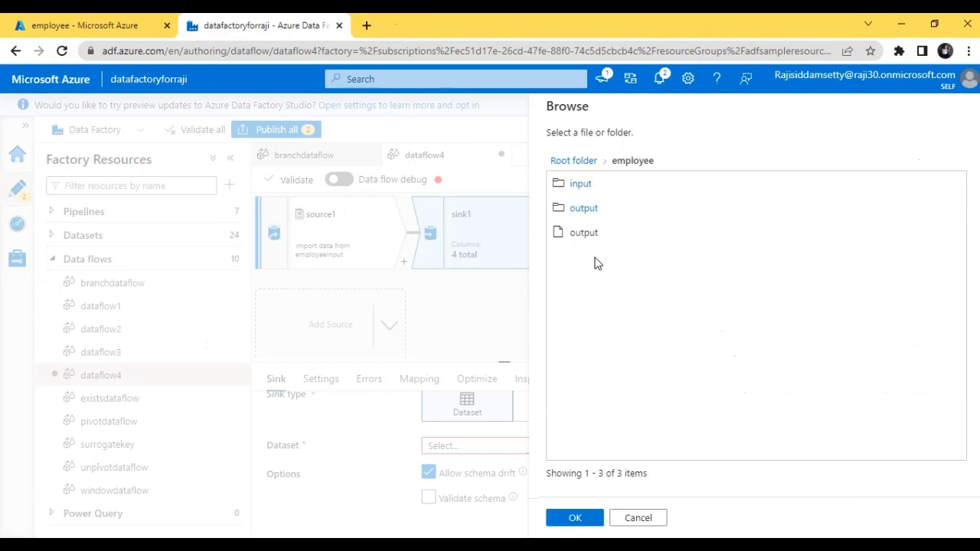
pyautogui.click(639, 219)
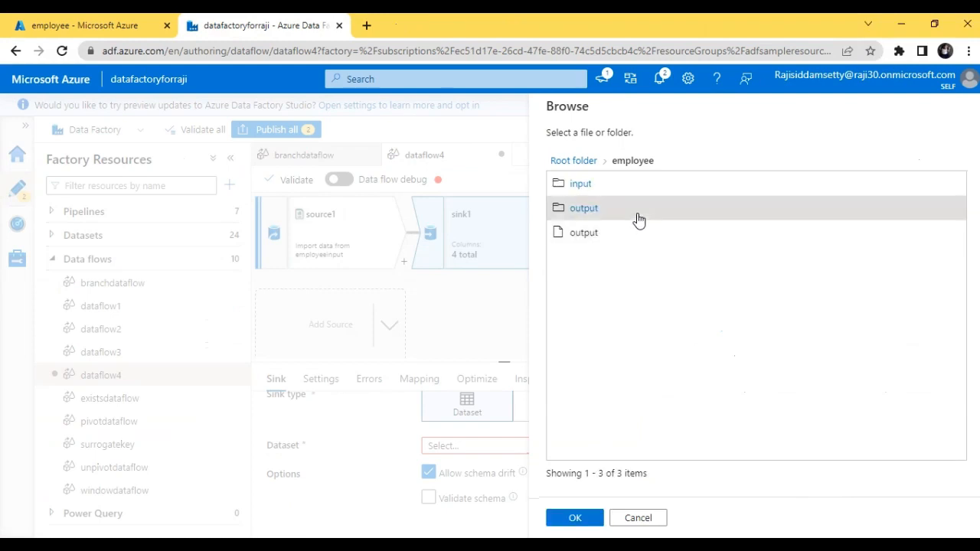
pyautogui.click(571, 520)
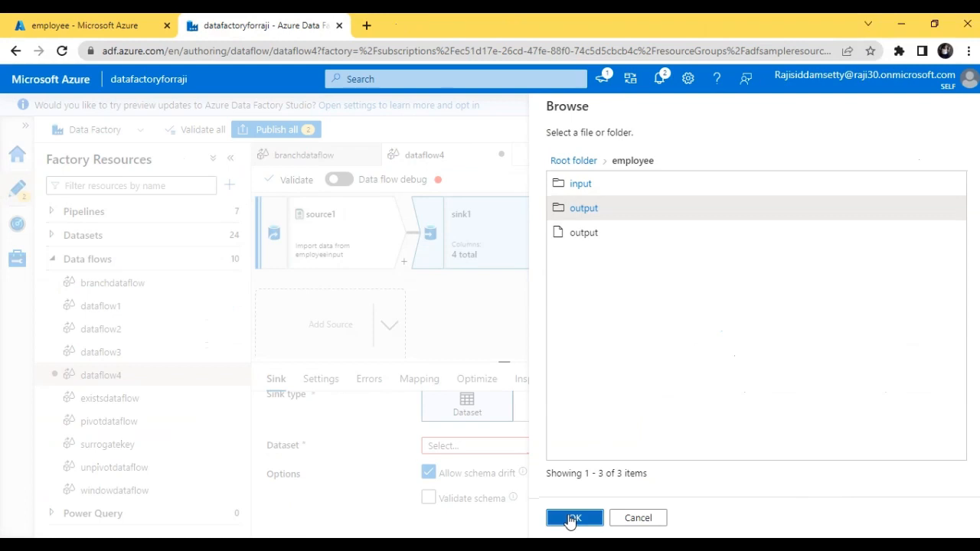
pyautogui.click(570, 521)
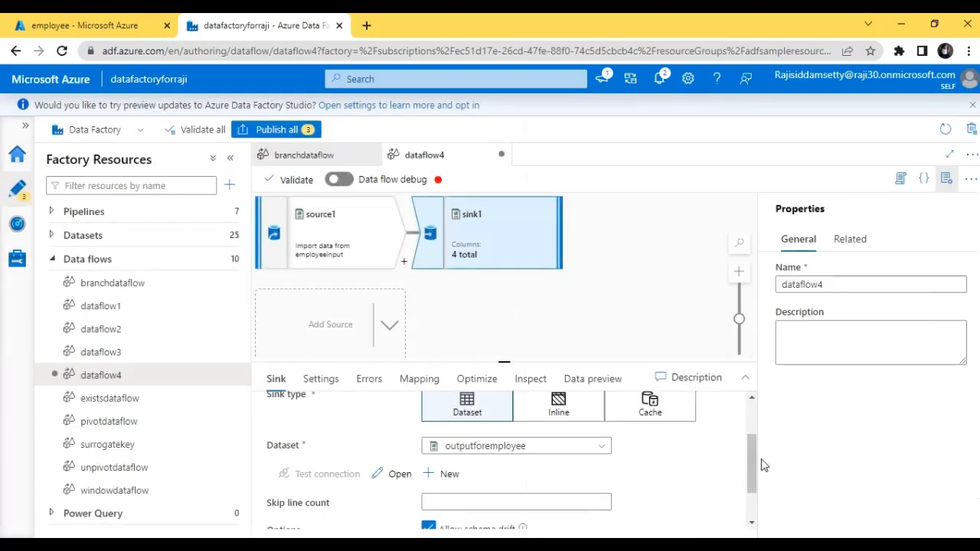
# Turn on data flow debug with AutoResolveIntegrationRuntime and a 1 hour time to live, and open sink1's data preview.
pyautogui.moveTo(755, 461); pyautogui.dragTo(755, 425)
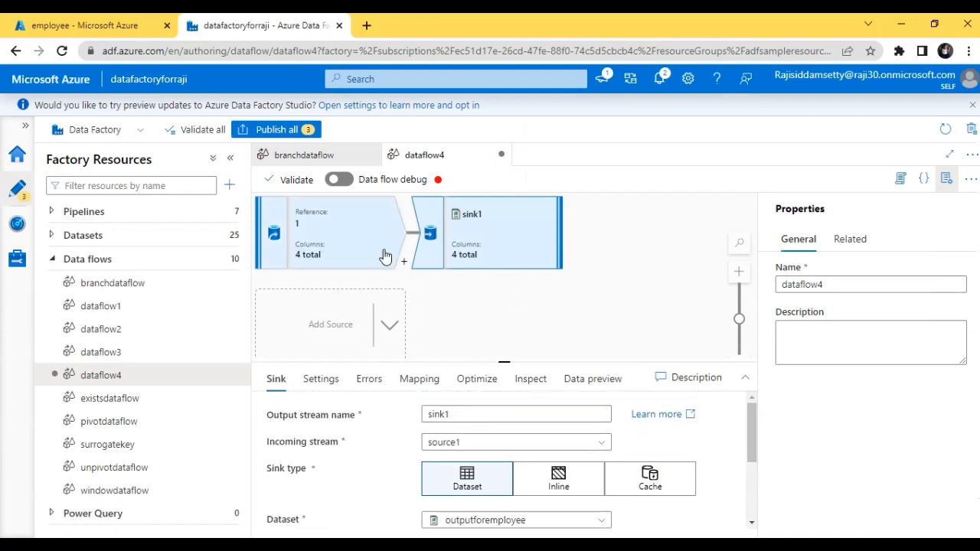
pyautogui.click(334, 181)
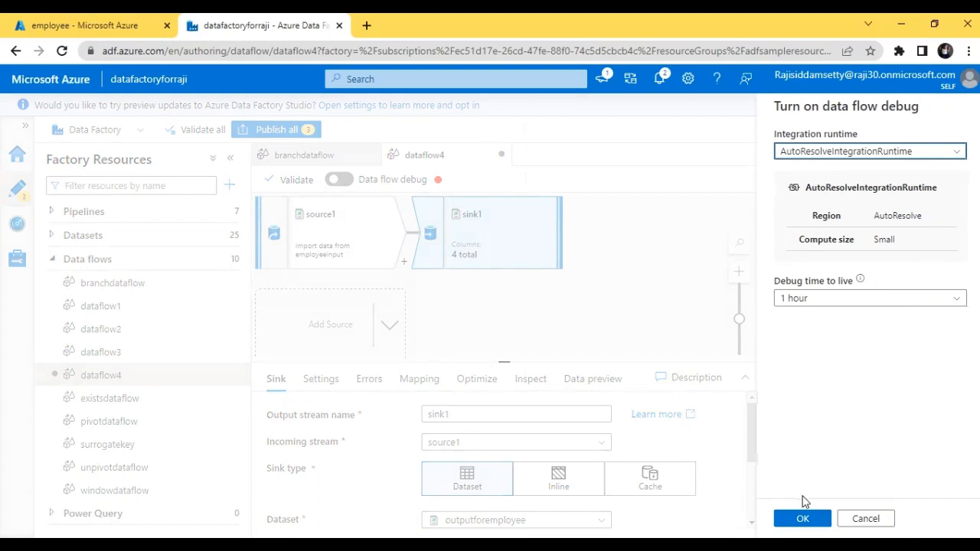
pyautogui.click(804, 519)
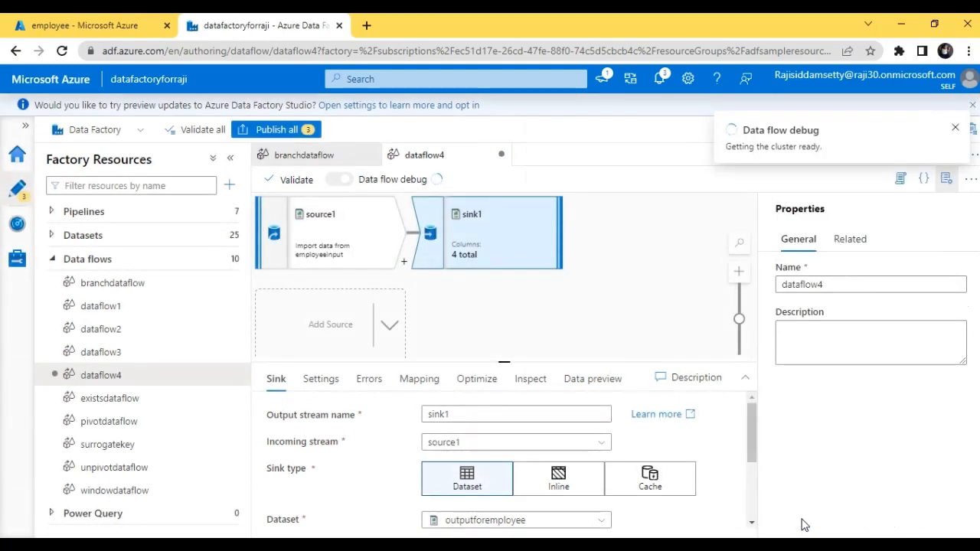
pyautogui.click(586, 379)
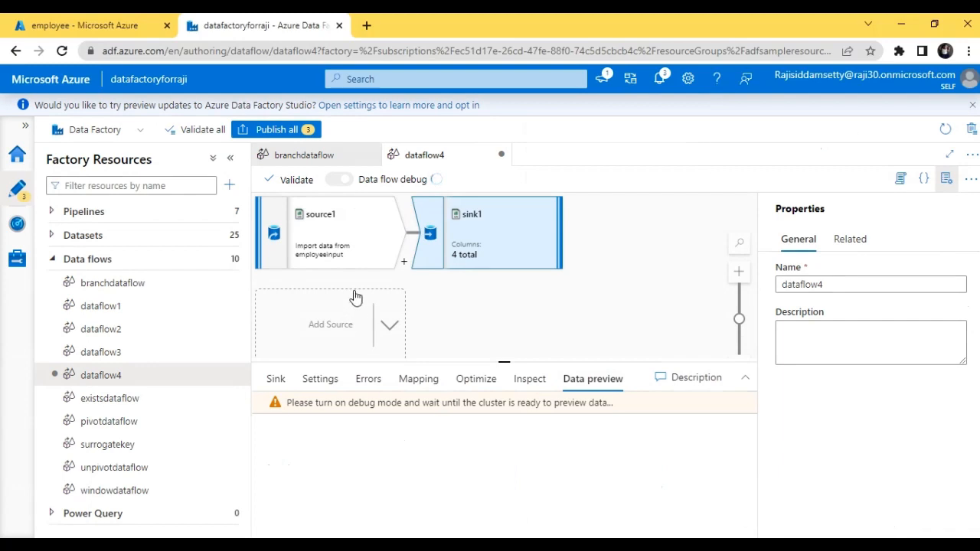
pyautogui.click(356, 252)
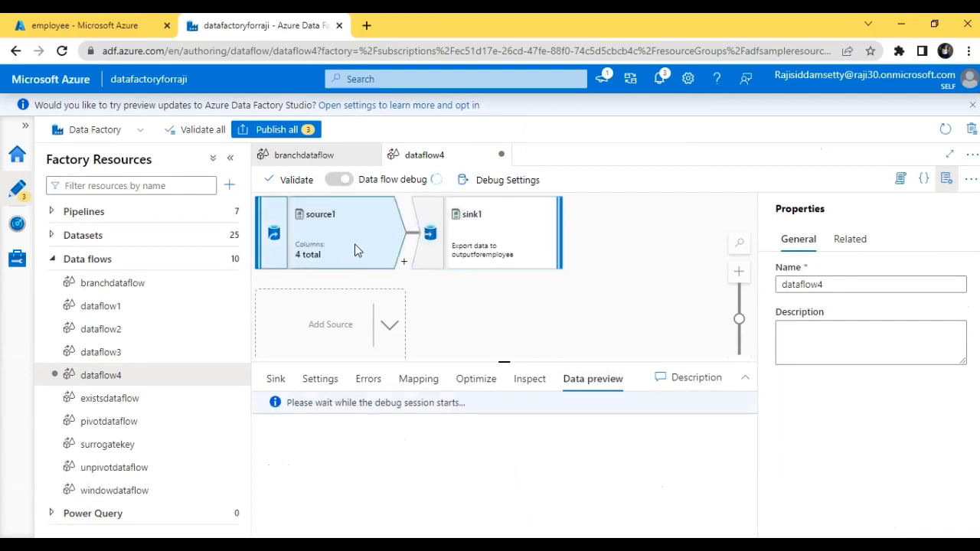
pyautogui.click(475, 234)
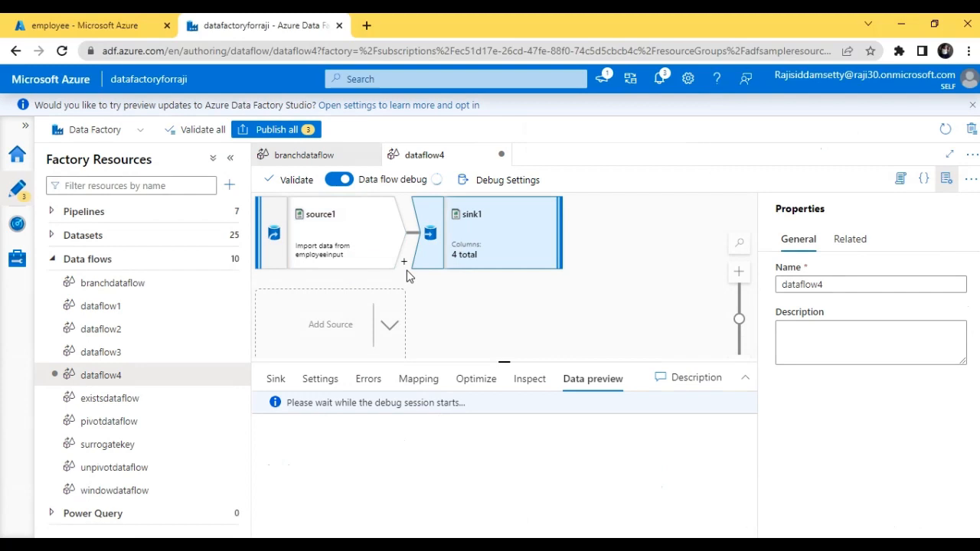
# Create a new pipeline and add a Data flow activity to its canvas.
pyautogui.click(227, 212)
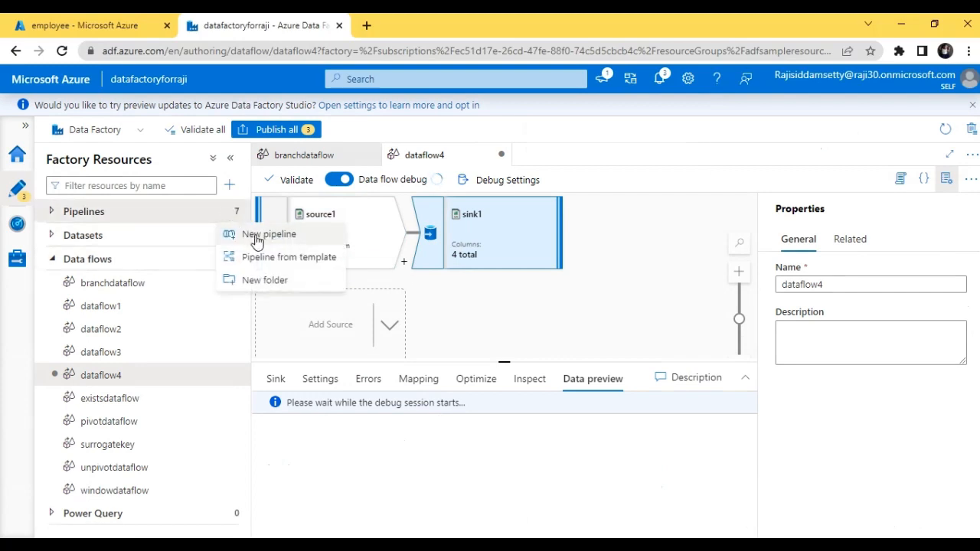
pyautogui.click(257, 240)
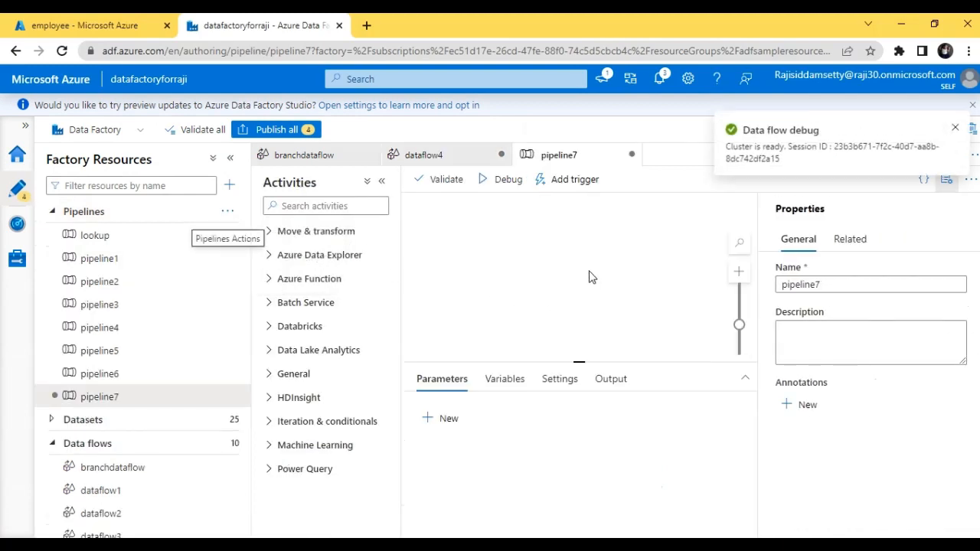
pyautogui.click(278, 234)
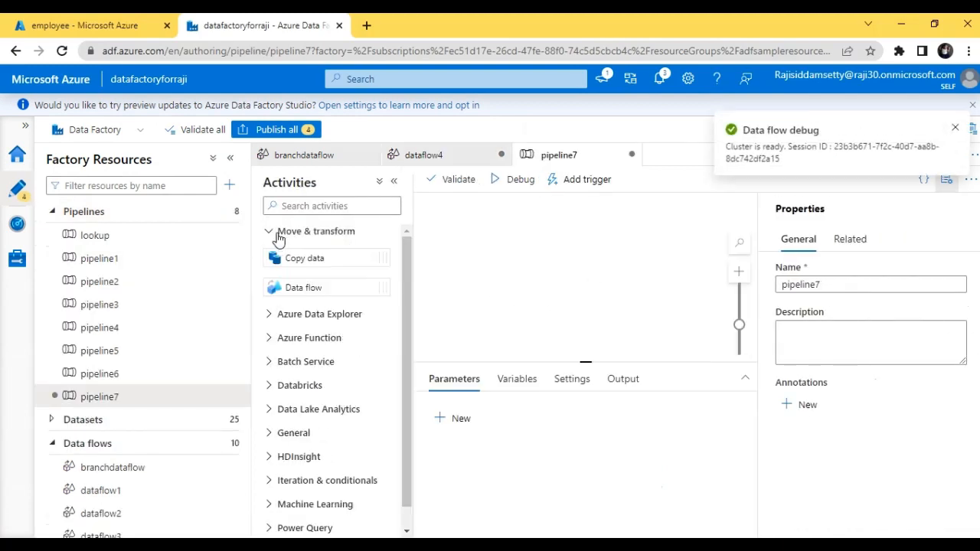
pyautogui.moveTo(306, 286); pyautogui.dragTo(653, 245)
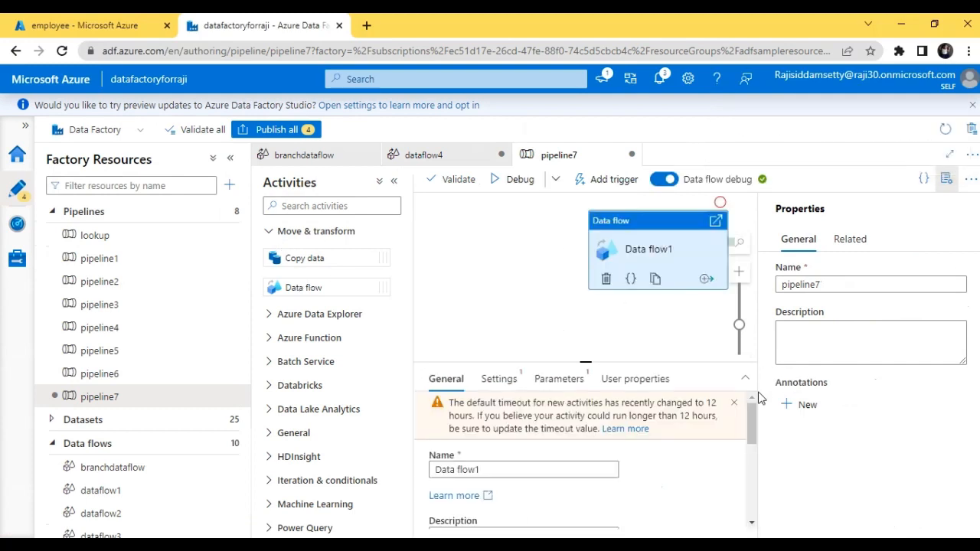
# Set the Data flow activity in the new pipeline to run dataflow4.
pyautogui.scroll(-2, 756, 433)
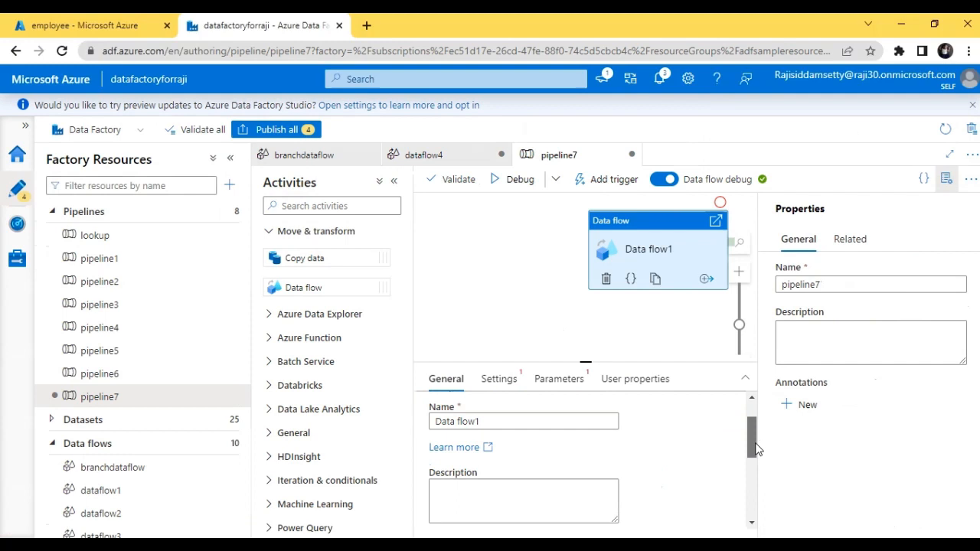
pyautogui.click(495, 381)
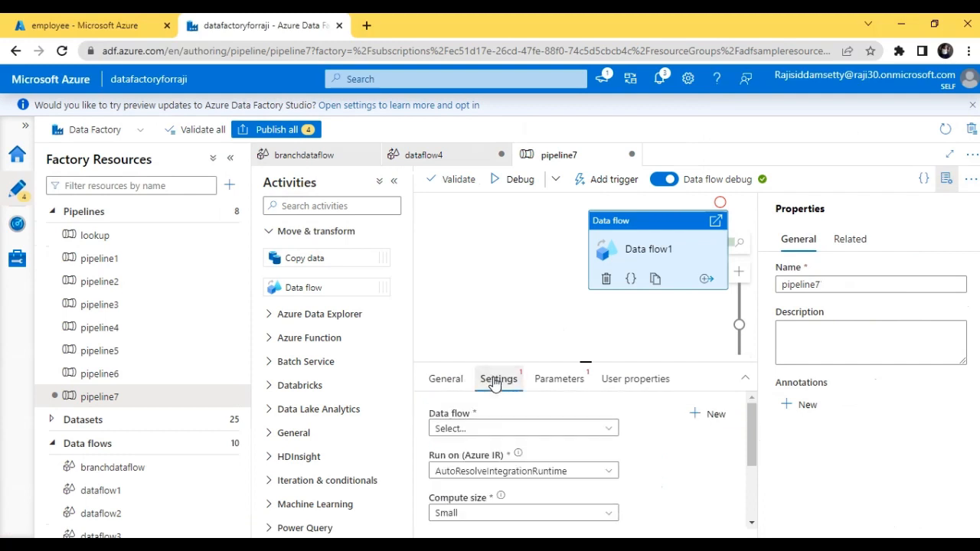
pyautogui.click(564, 430)
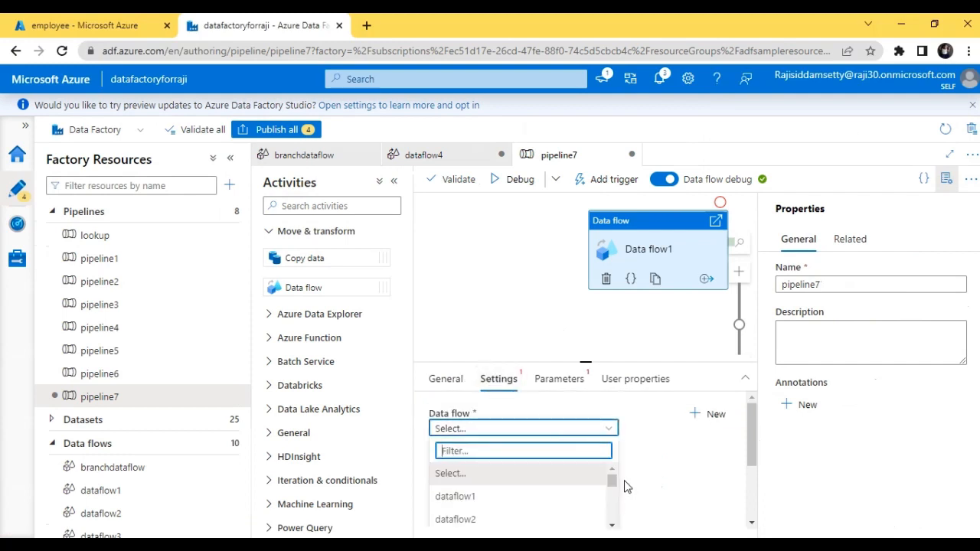
pyautogui.moveTo(613, 479); pyautogui.dragTo(619, 512)
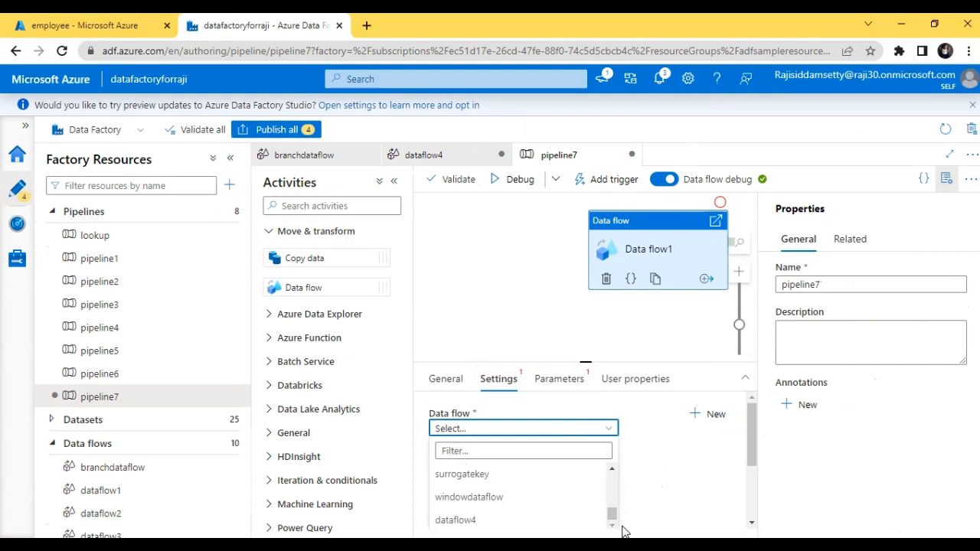
pyautogui.click(582, 525)
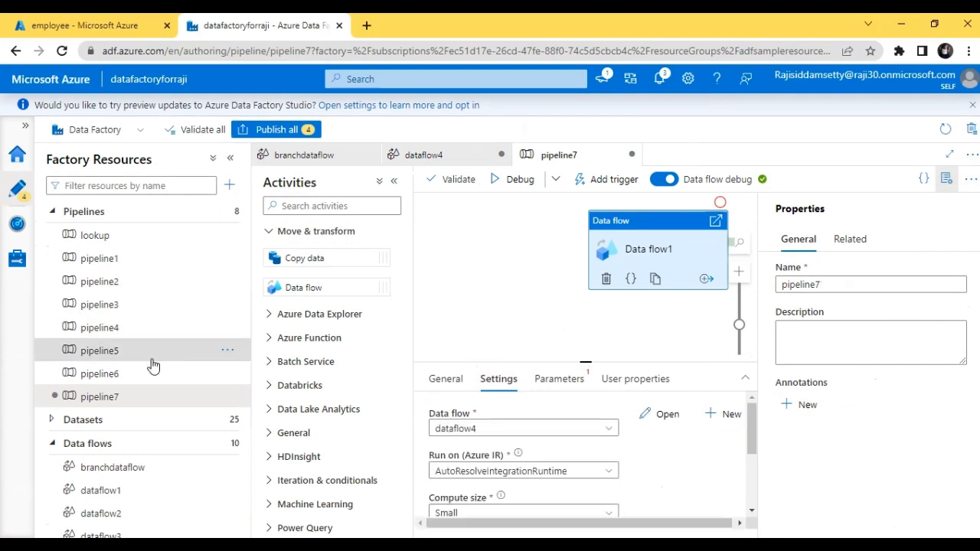
# Return to dataflow4 and enable schema validation in source1's source options.
pyautogui.click(444, 158)
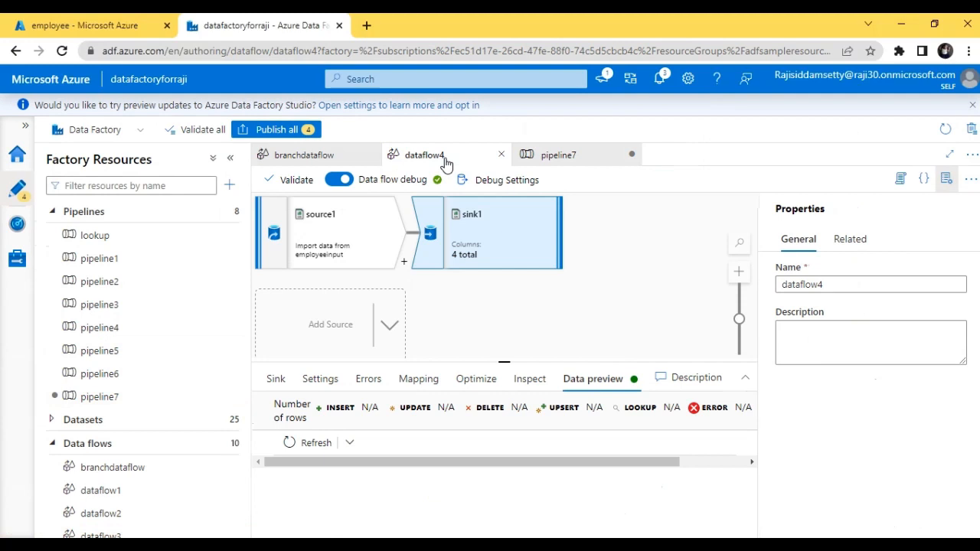
pyautogui.click(370, 228)
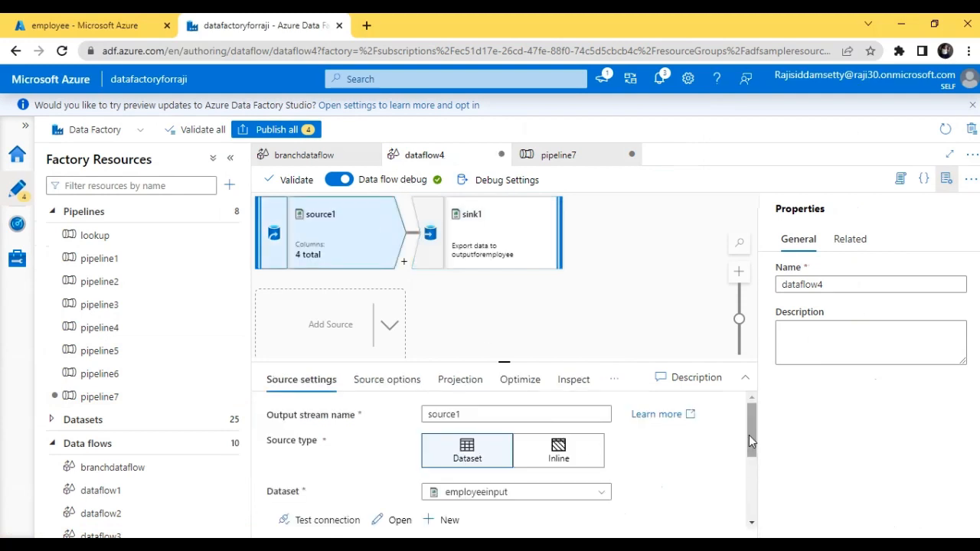
pyautogui.moveTo(749, 441); pyautogui.dragTo(752, 485)
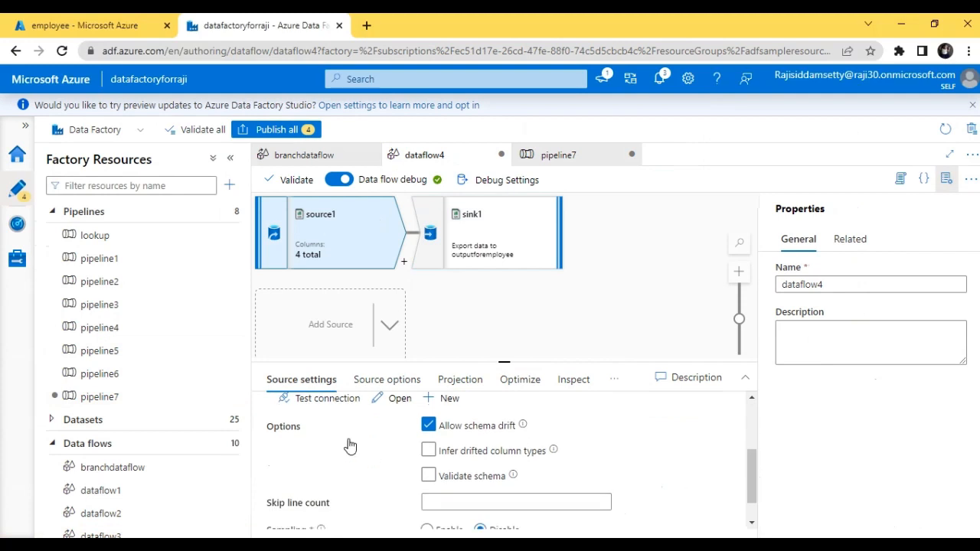
pyautogui.click(429, 477)
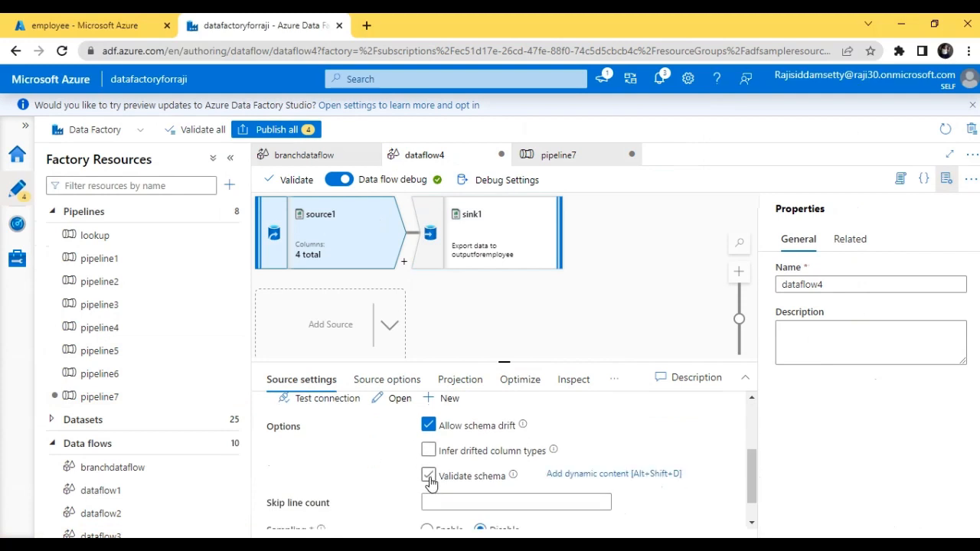
pyautogui.click(429, 476)
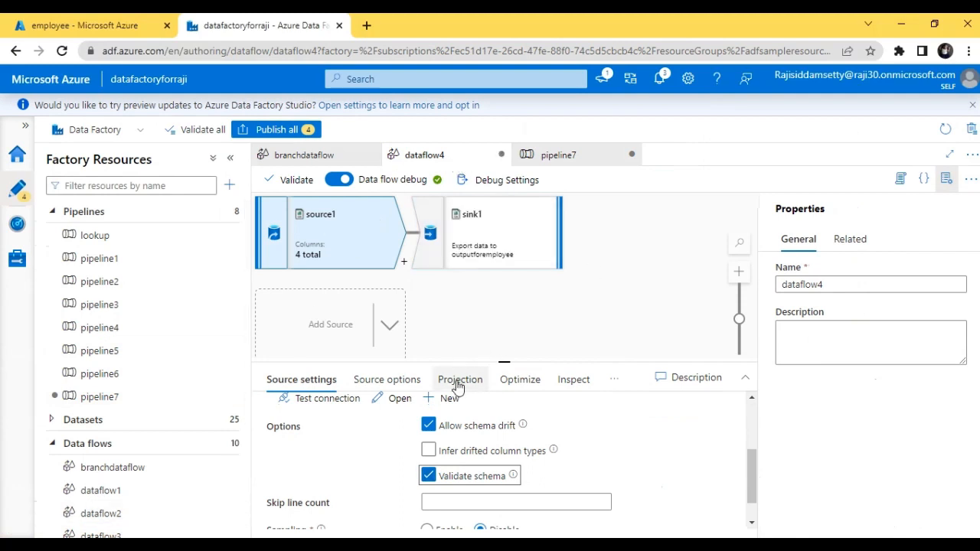
# Disable schema drift on dataflow4's source1 and start a debug run of pipeline7.
pyautogui.click(429, 427)
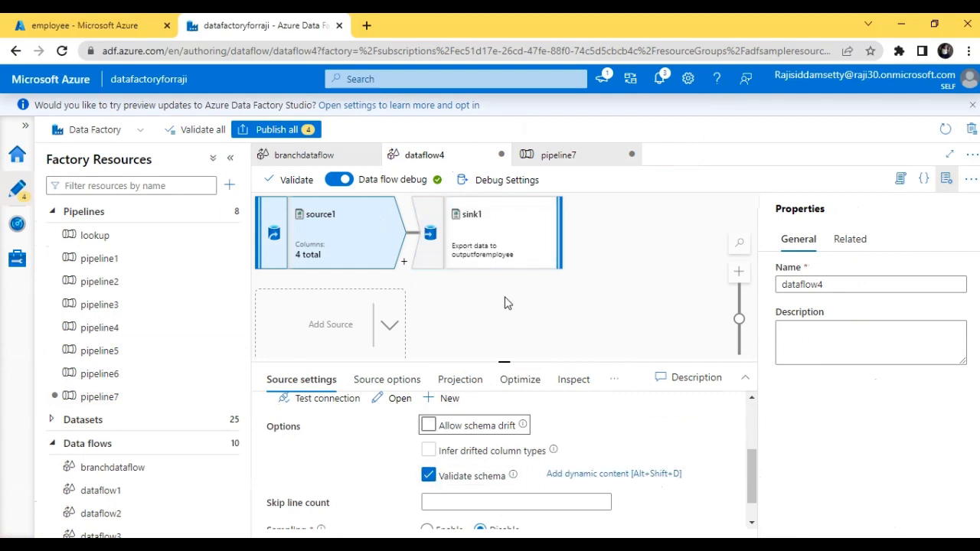
pyautogui.click(566, 158)
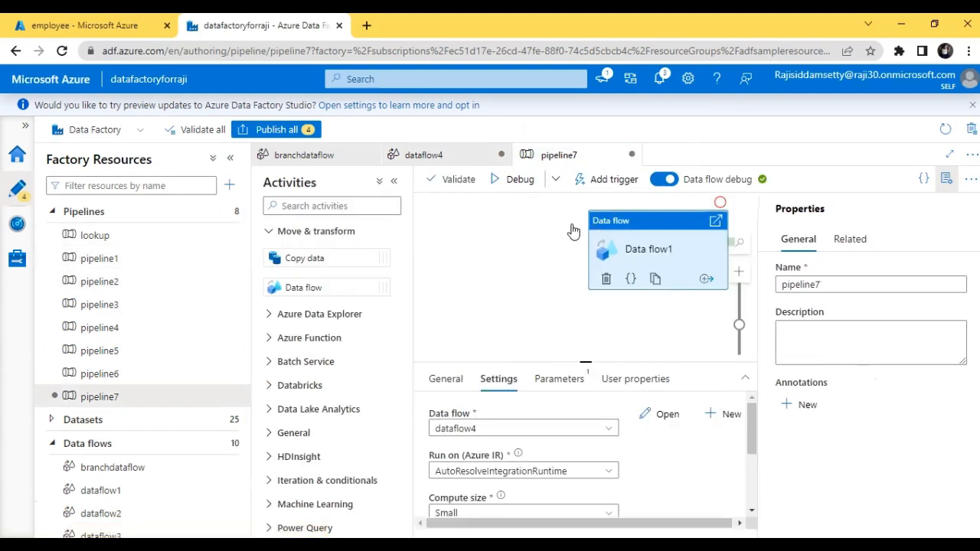
pyautogui.click(505, 184)
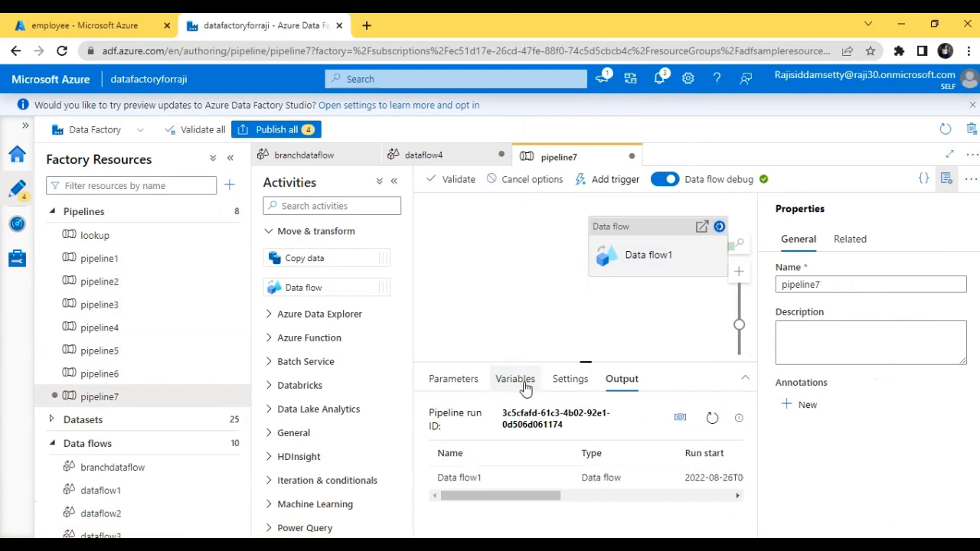
pyautogui.moveTo(525, 496); pyautogui.dragTo(633, 502)
pyautogui.click(618, 512)
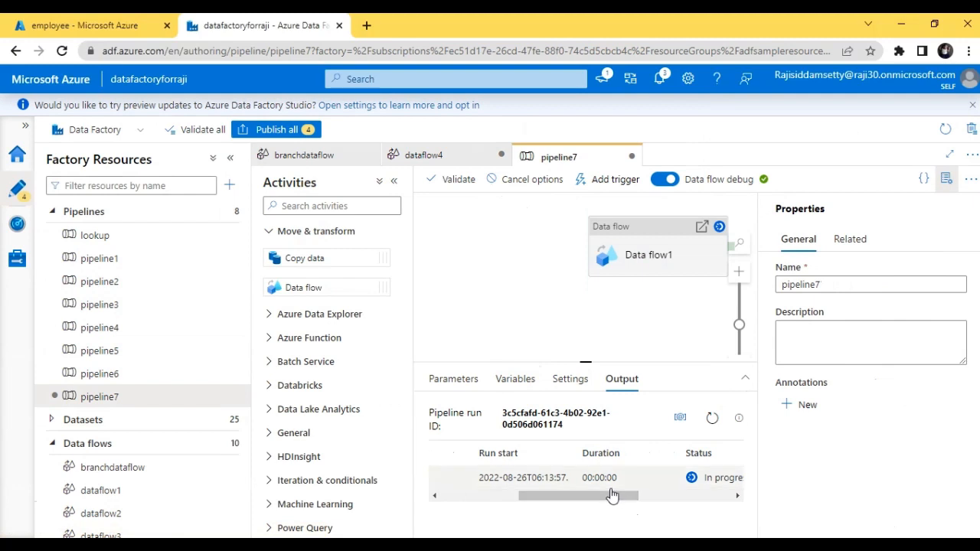
pyautogui.moveTo(609, 495); pyautogui.dragTo(640, 494)
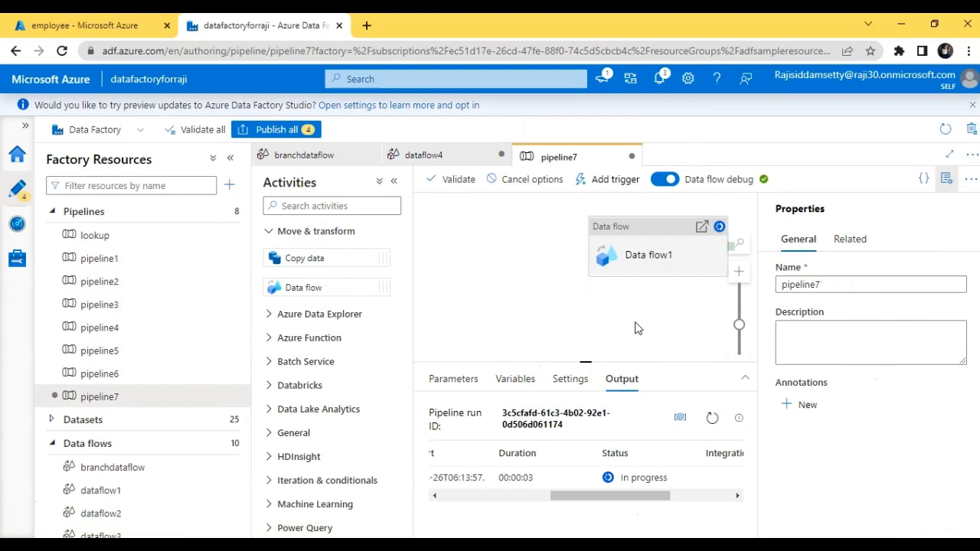
# Switch to the storage account in the Azure portal and examine the blobs in the employee container's output folder.
pyautogui.click(69, 23)
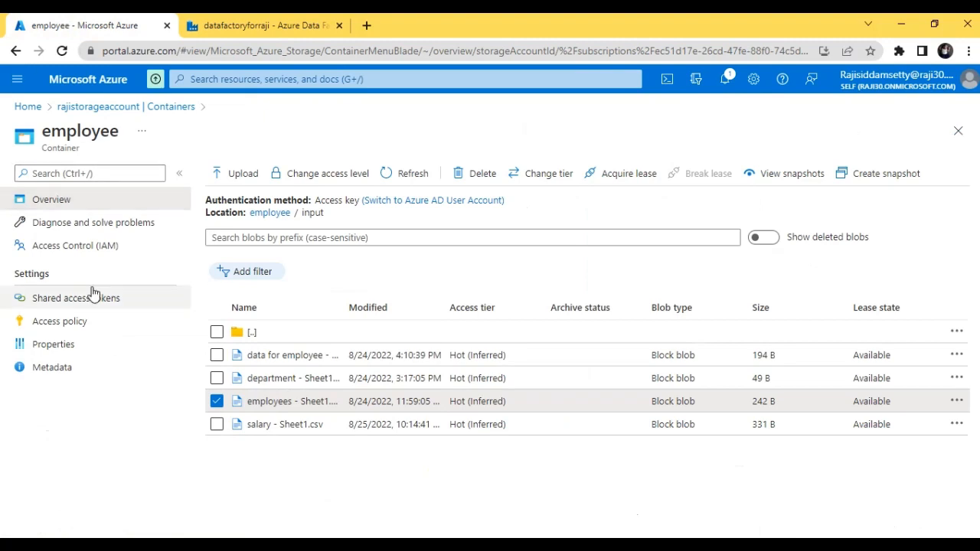
pyautogui.click(106, 108)
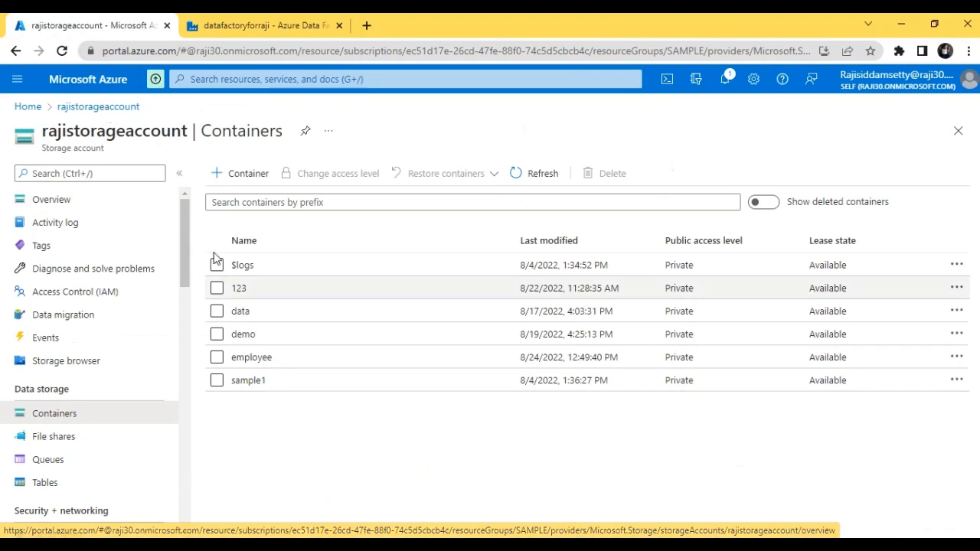
pyautogui.click(262, 357)
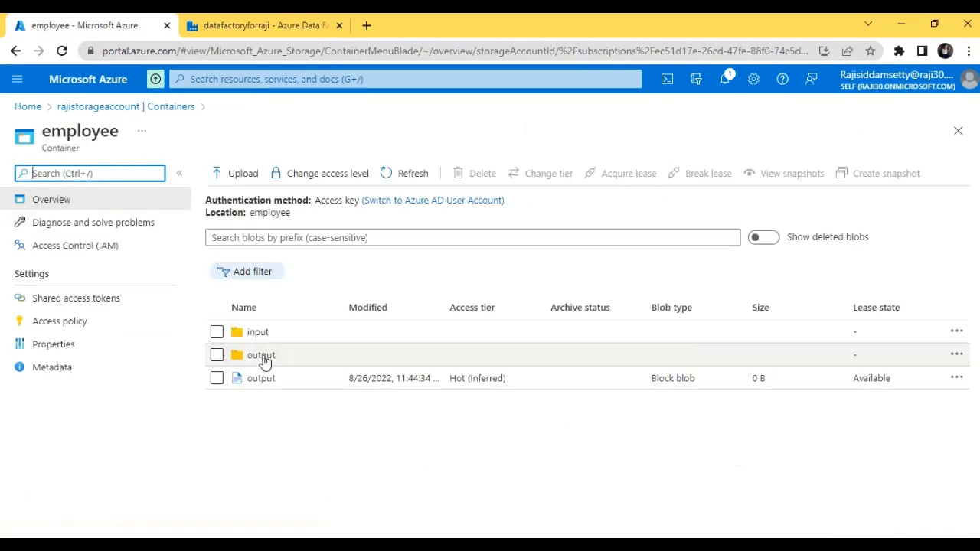
pyautogui.click(262, 356)
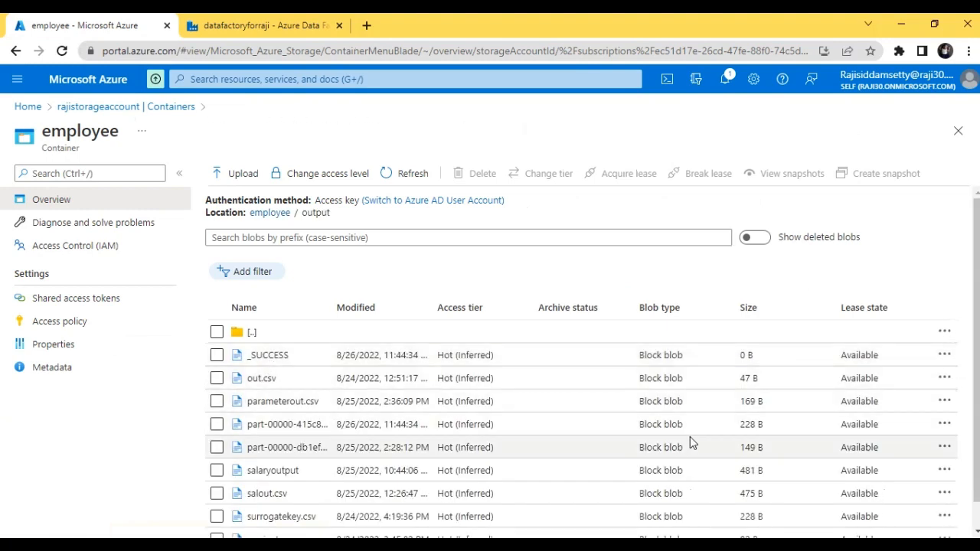
pyautogui.scroll(-1, 978, 387)
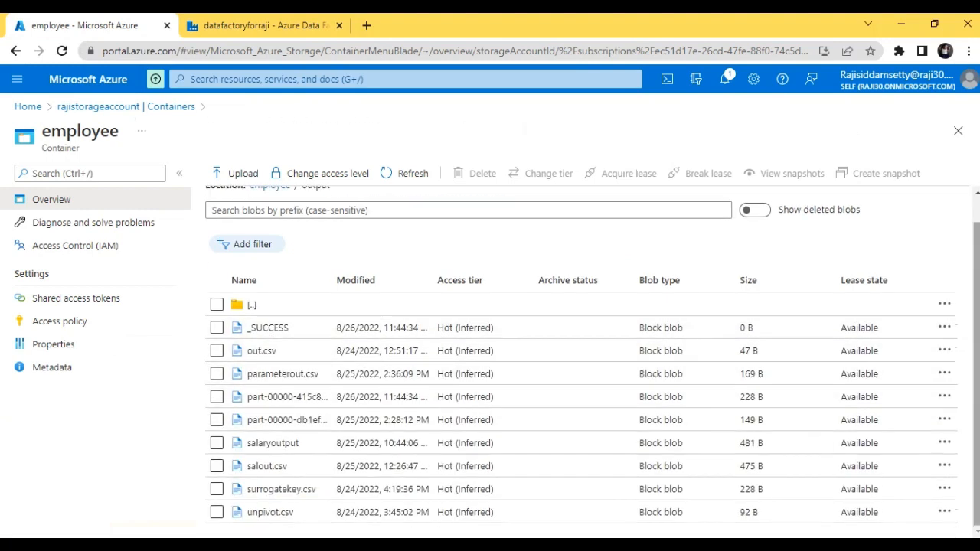
pyautogui.scroll(1, 978, 387)
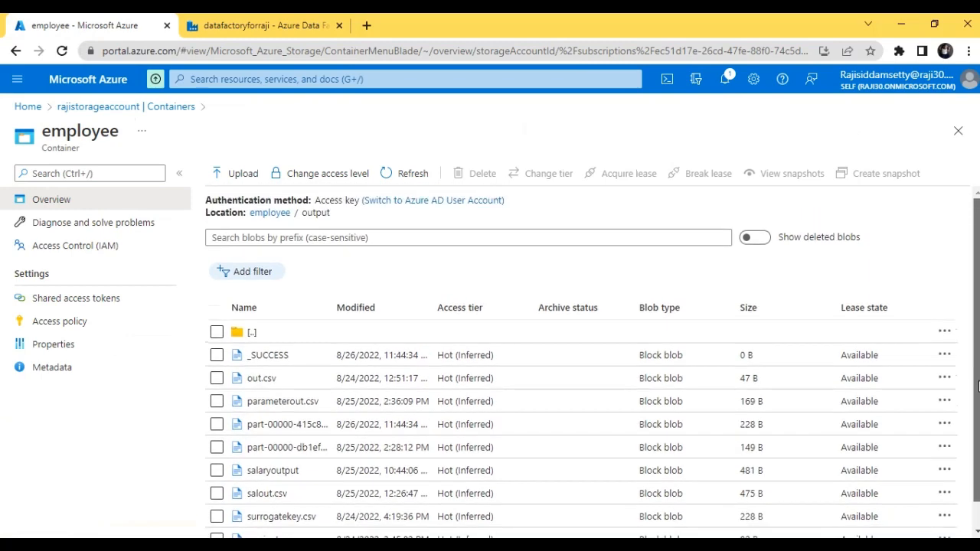
# Return to pipeline7 in Azure Data Factory and check the debug run's duration and status for Data flow1.
pyautogui.click(216, 20)
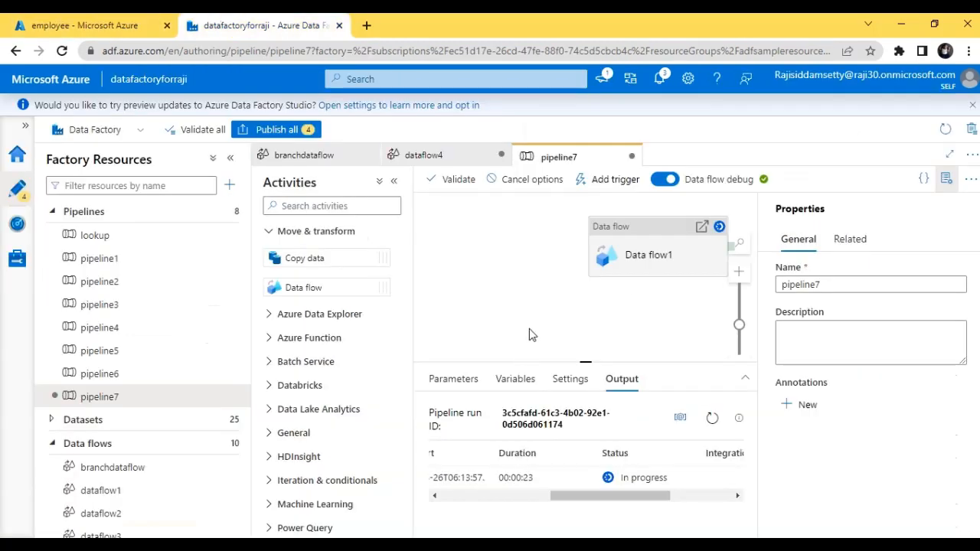
pyautogui.click(687, 243)
pyautogui.click(554, 273)
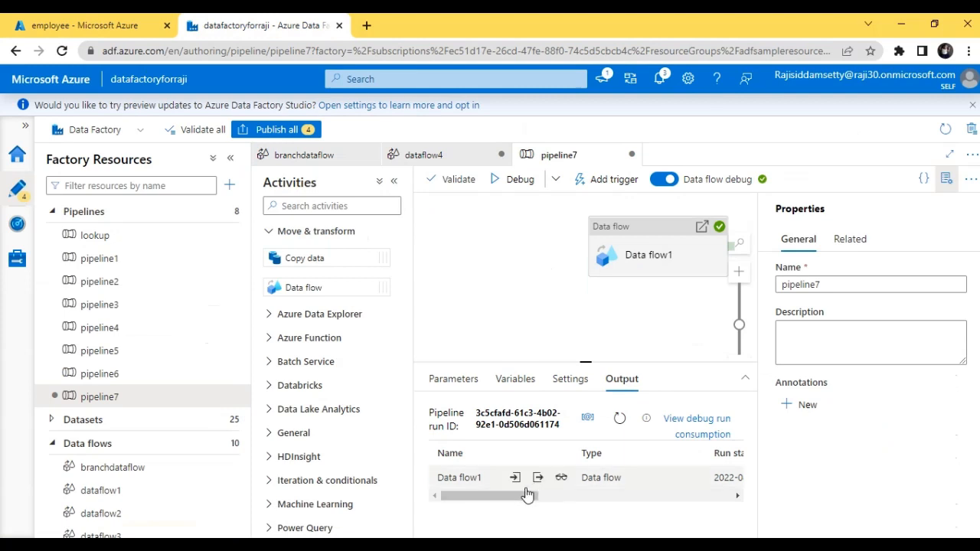
pyautogui.moveTo(521, 497); pyautogui.dragTo(605, 535)
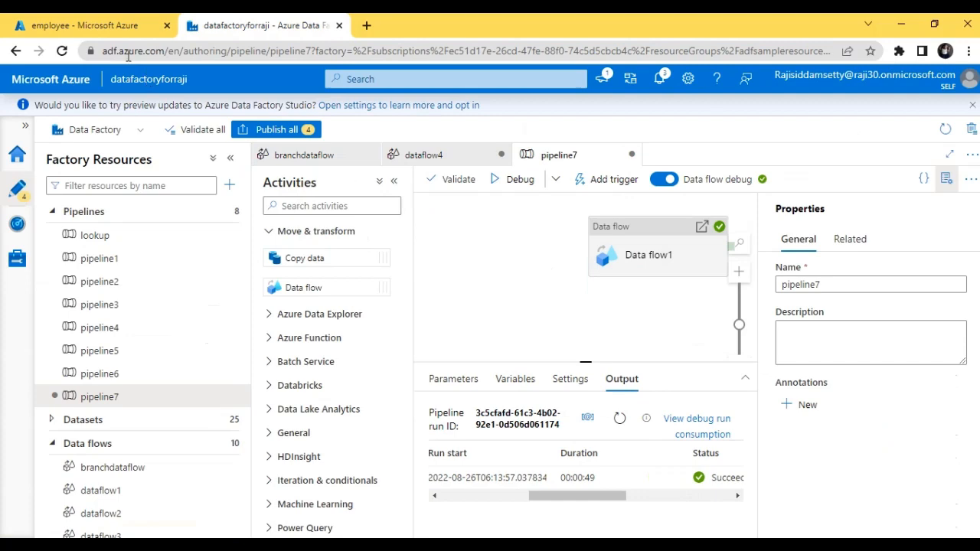
# Switch back to the storage account and open employees - Sheet1.csv from the employee container's input folder for editing.
pyautogui.click(101, 21)
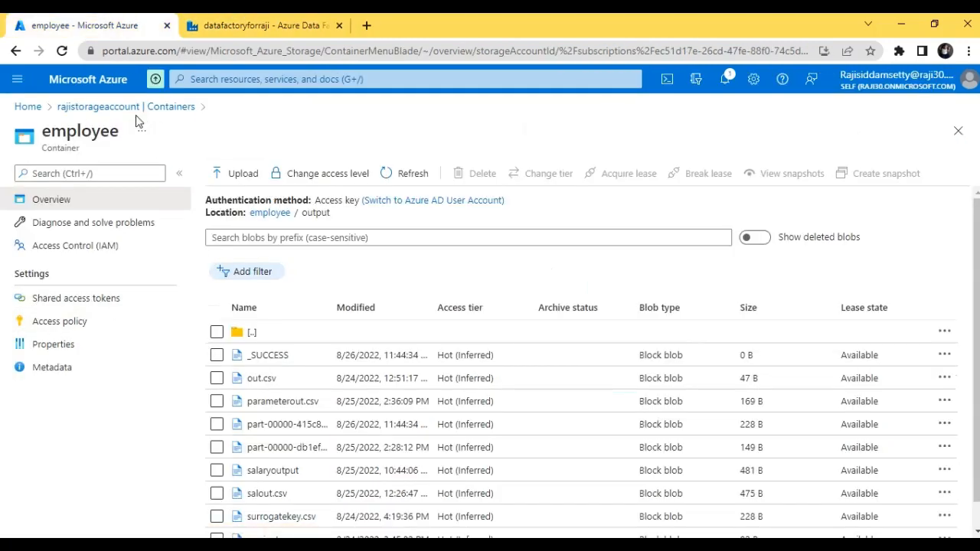
pyautogui.click(162, 110)
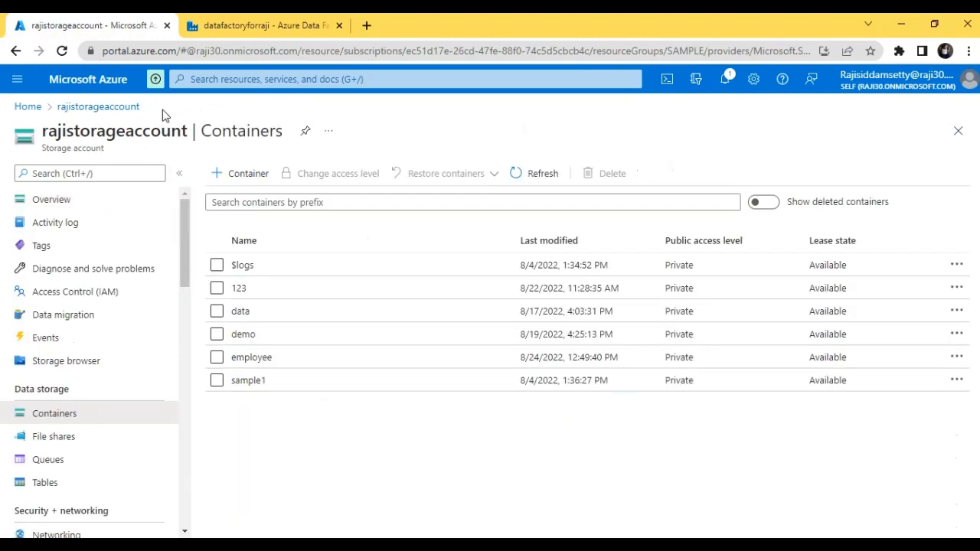
pyautogui.click(257, 367)
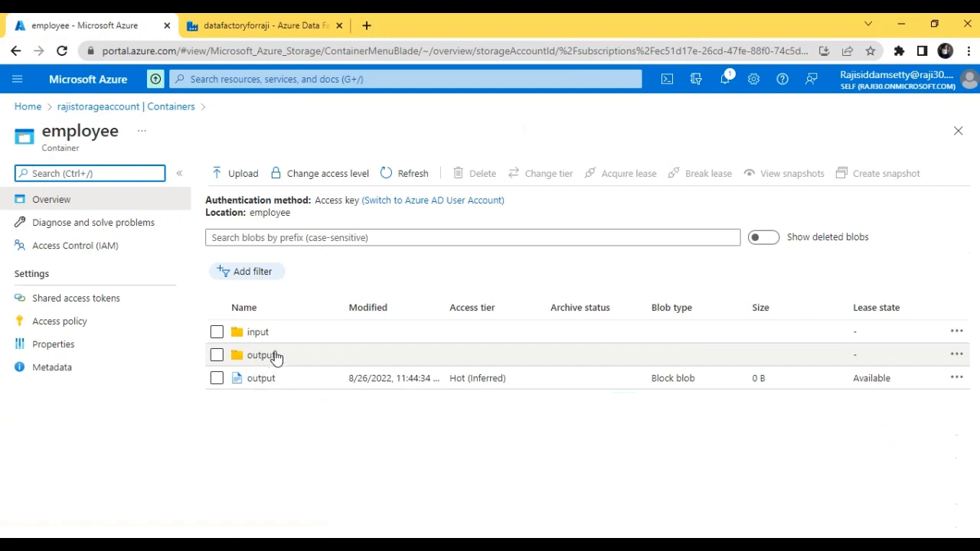
pyautogui.click(258, 332)
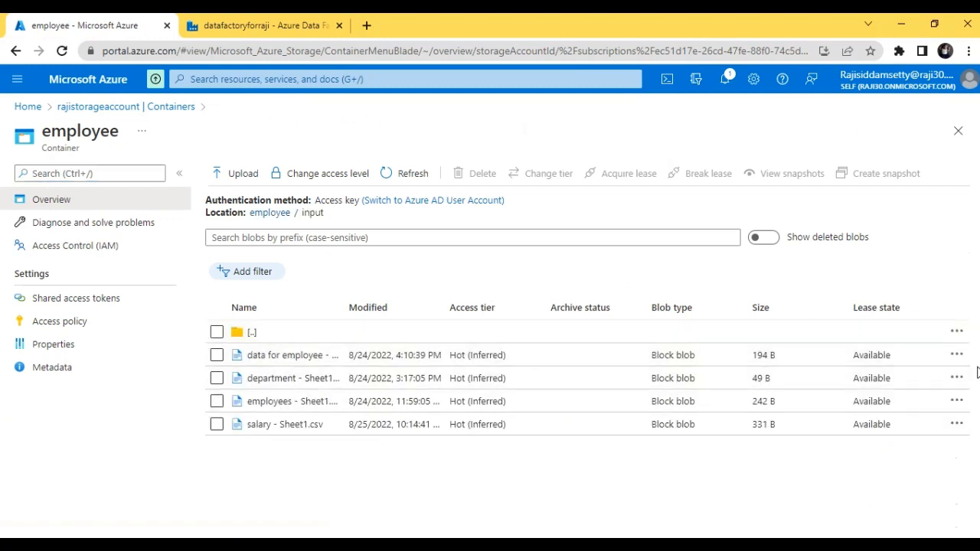
pyautogui.click(957, 402)
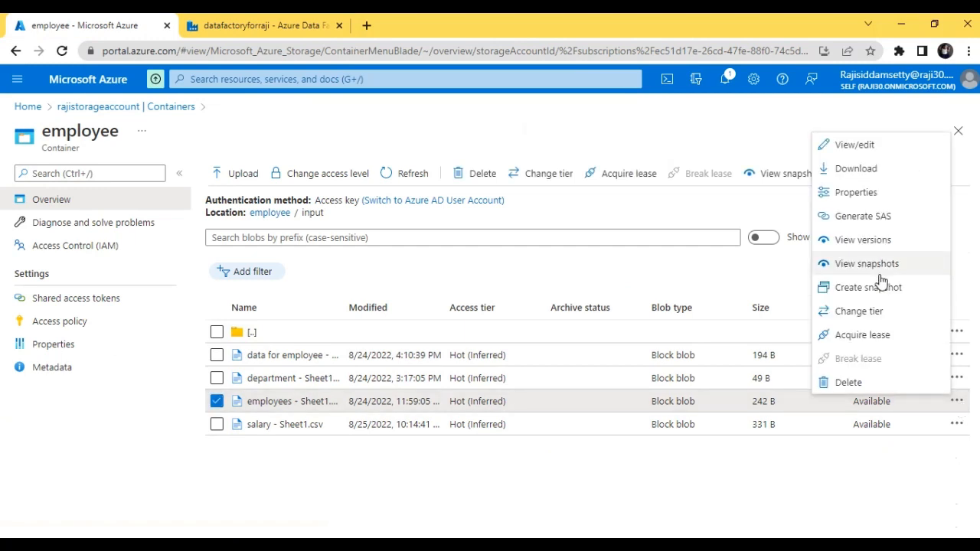
pyautogui.click(852, 145)
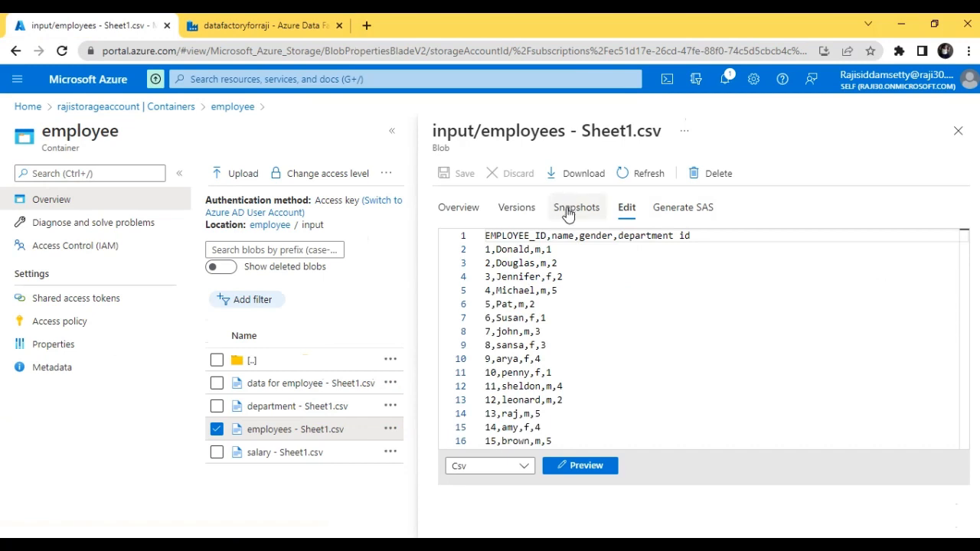
# Delete the EMPLOYEE_ID header and the leading IDs with their commas from lines 2 and 3 of the CSV.
pyautogui.moveTo(550, 236); pyautogui.dragTo(485, 236)
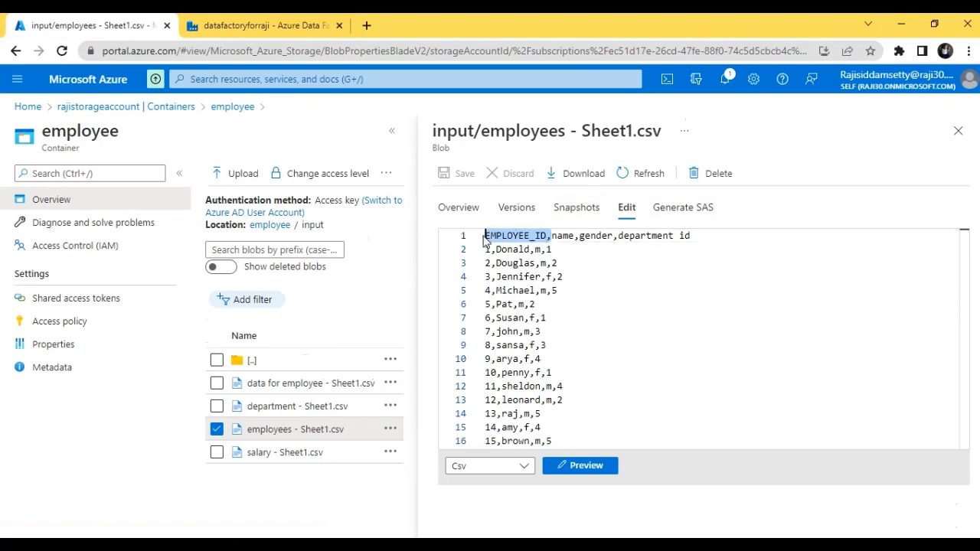
pyautogui.press('BackSpace')
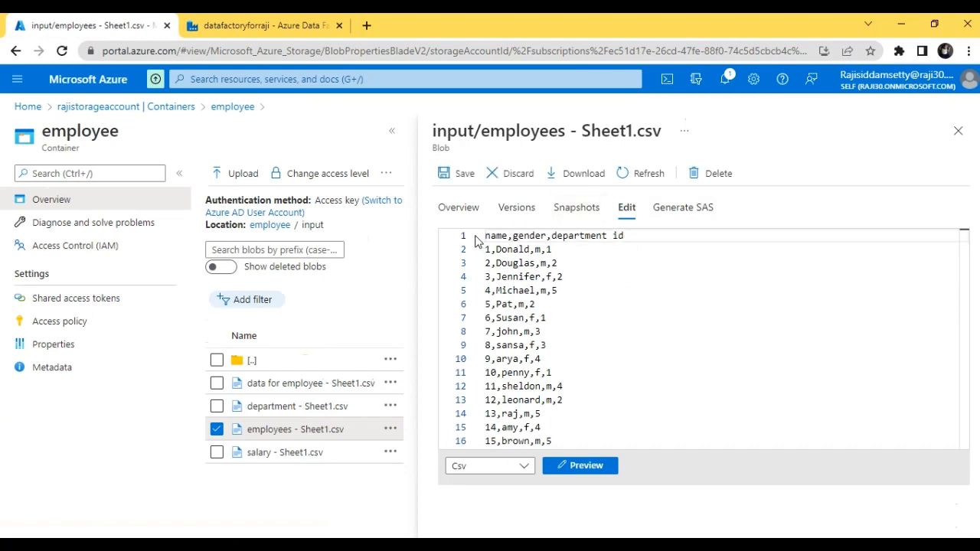
pyautogui.press('Down')
pyautogui.press('Delete')
pyautogui.press('Delete')
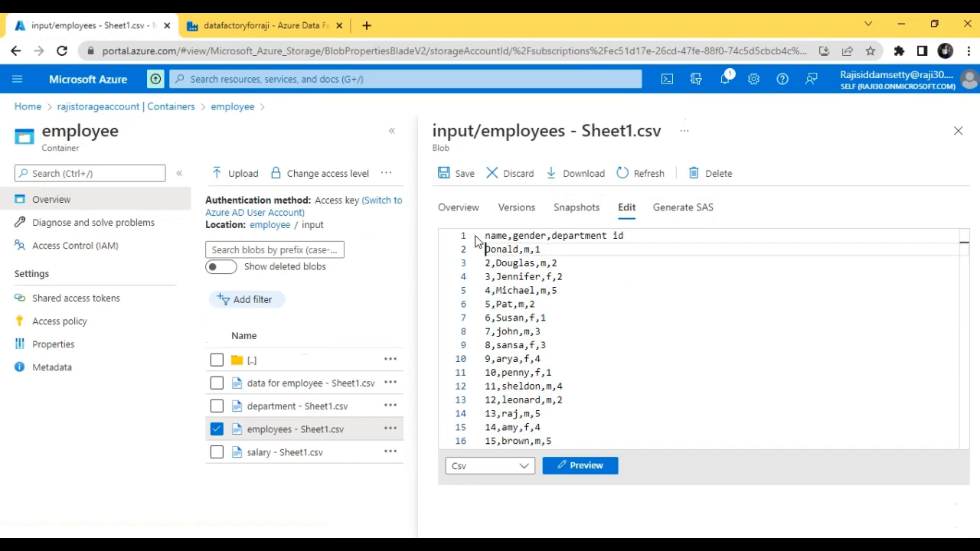
pyautogui.press('Down')
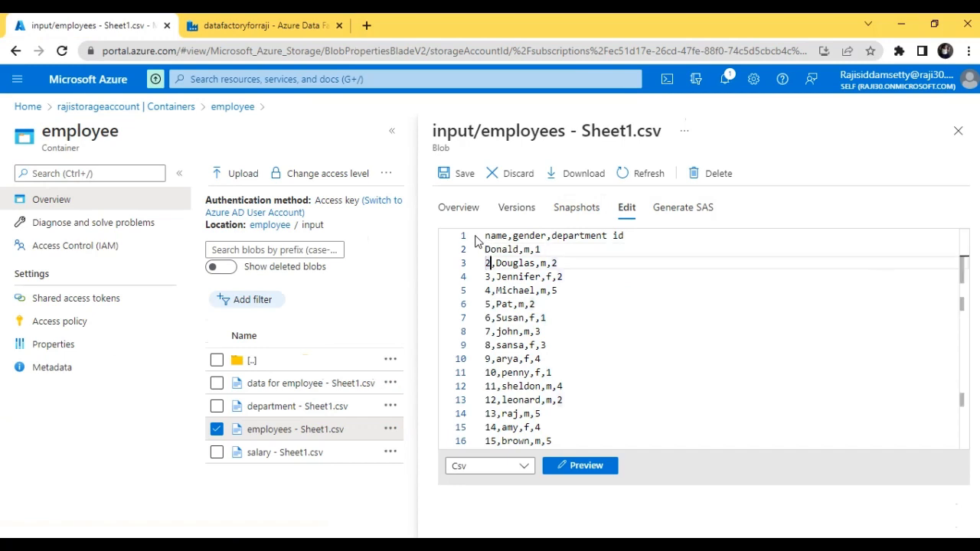
pyautogui.press('Delete')
pyautogui.press('Delete')
# Delete the leading single-digit employee IDs and their commas from lines 4 to 10 of the CSV.
pyautogui.press('Down')
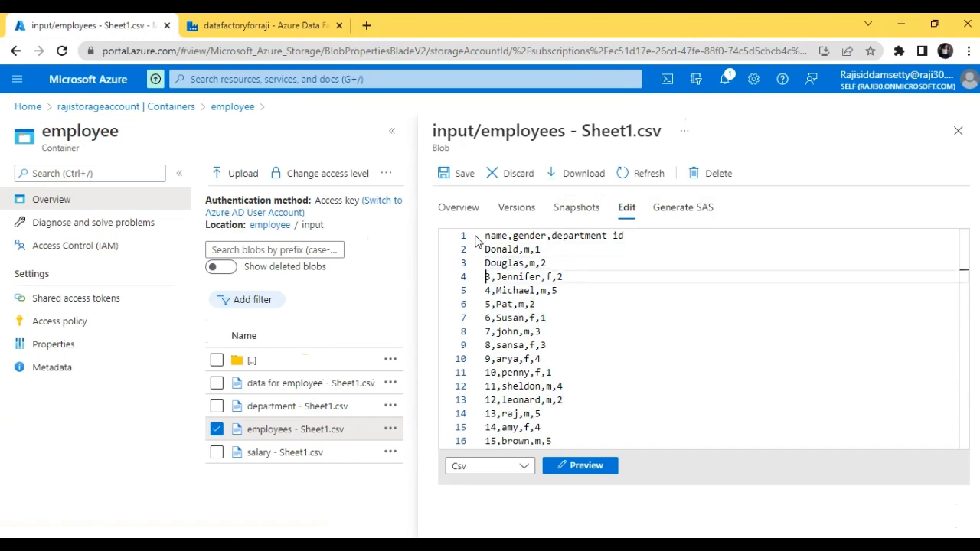
pyautogui.press('Right')
pyautogui.press('Right')
pyautogui.write('\\')
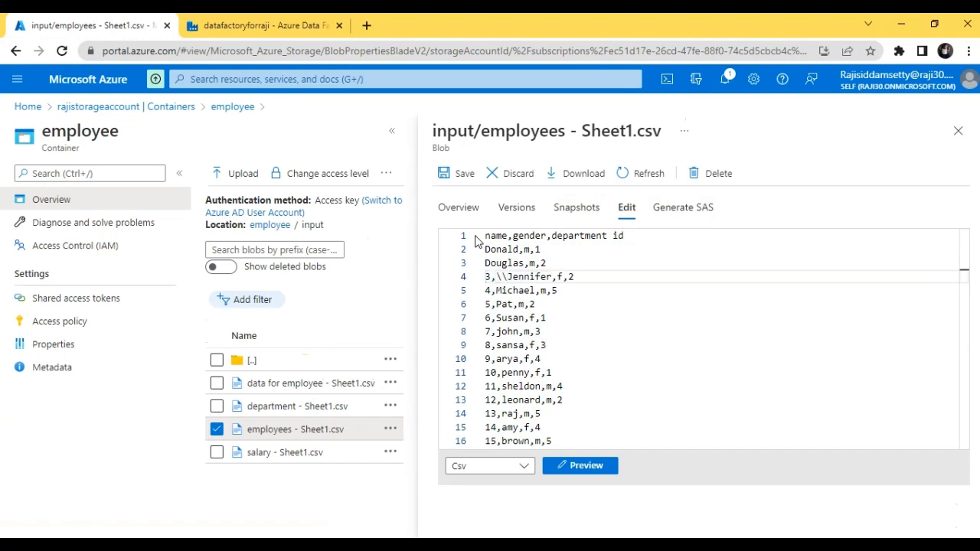
pyautogui.press('BackSpace')
pyautogui.press('BackSpace')
pyautogui.press('BackSpace')
pyautogui.press('BackSpace')
pyautogui.press('Down')
pyautogui.press('Delete')
pyautogui.press('Delete')
pyautogui.press('Down')
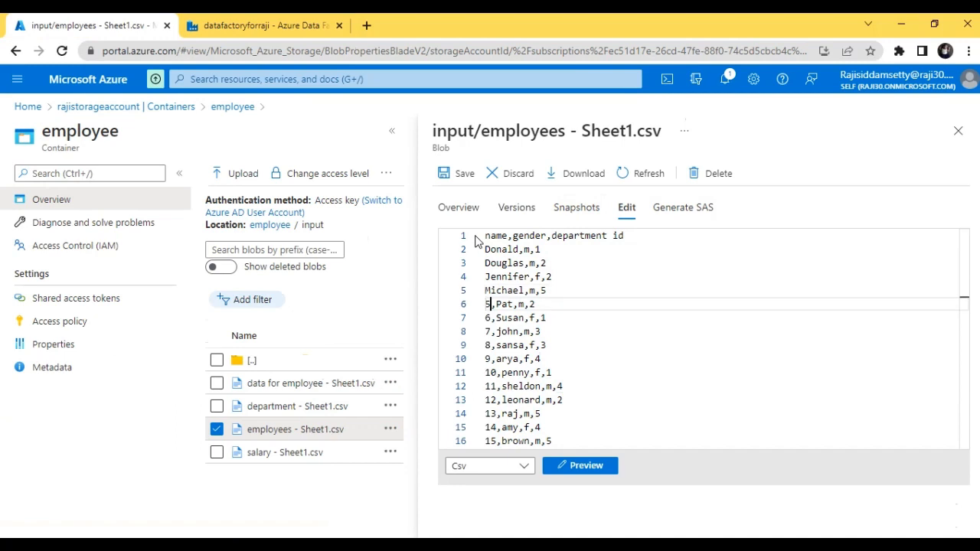
pyautogui.press('Delete')
pyautogui.press('Delete')
pyautogui.press('Down')
pyautogui.press('BackSpace')
pyautogui.press('BackSpace')
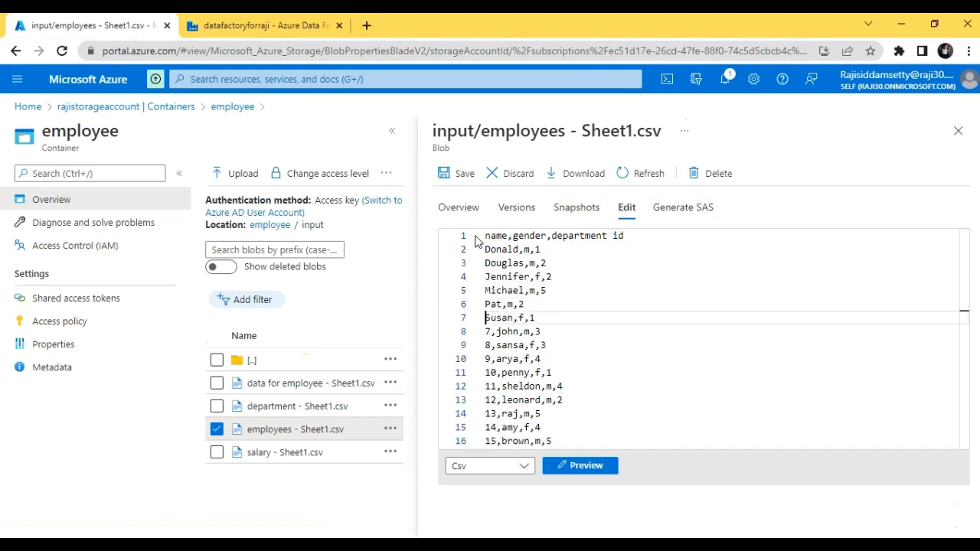
pyautogui.press('Down')
pyautogui.press('BackSpace')
pyautogui.press('BackSpace')
pyautogui.press('Down')
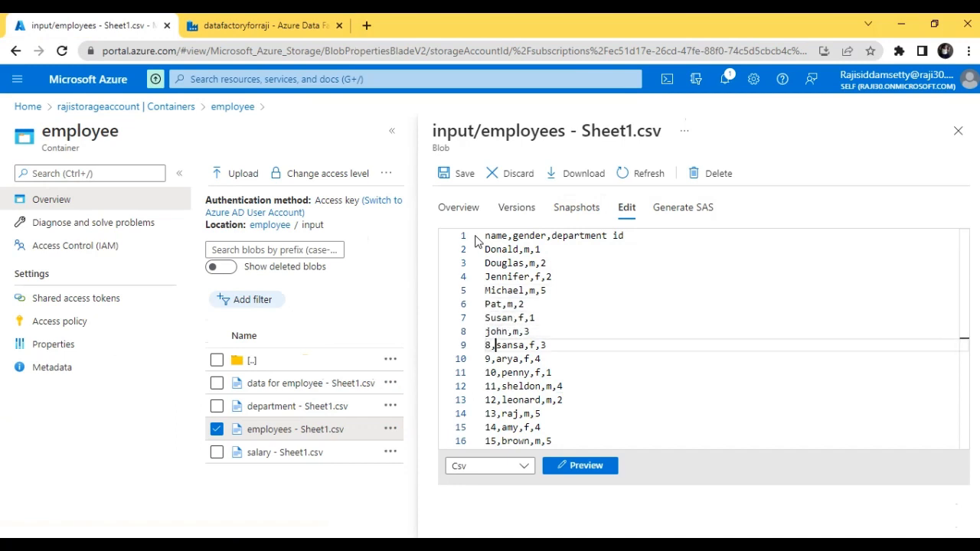
pyautogui.press('BackSpace')
pyautogui.press('BackSpace')
pyautogui.press('Down')
pyautogui.press('Right')
pyautogui.press('Right')
pyautogui.press('BackSpace')
pyautogui.press('BackSpace')
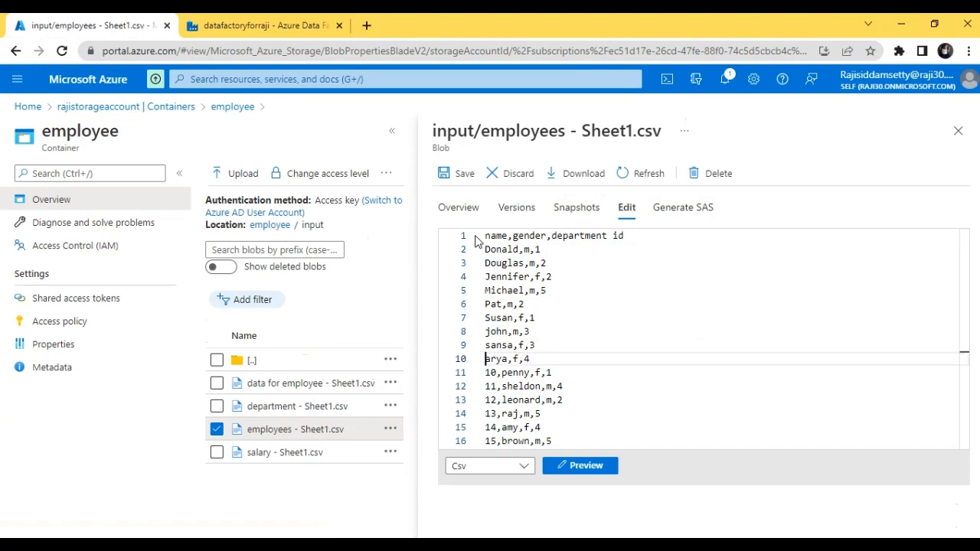
# Delete the leading two-digit employee IDs and their commas from lines 11 to 13 of the CSV.
pyautogui.press('Down')
pyautogui.press('Right')
pyautogui.press('Right')
pyautogui.press('Right')
pyautogui.press('BackSpace')
pyautogui.press('BackSpace')
pyautogui.press('BackSpace')
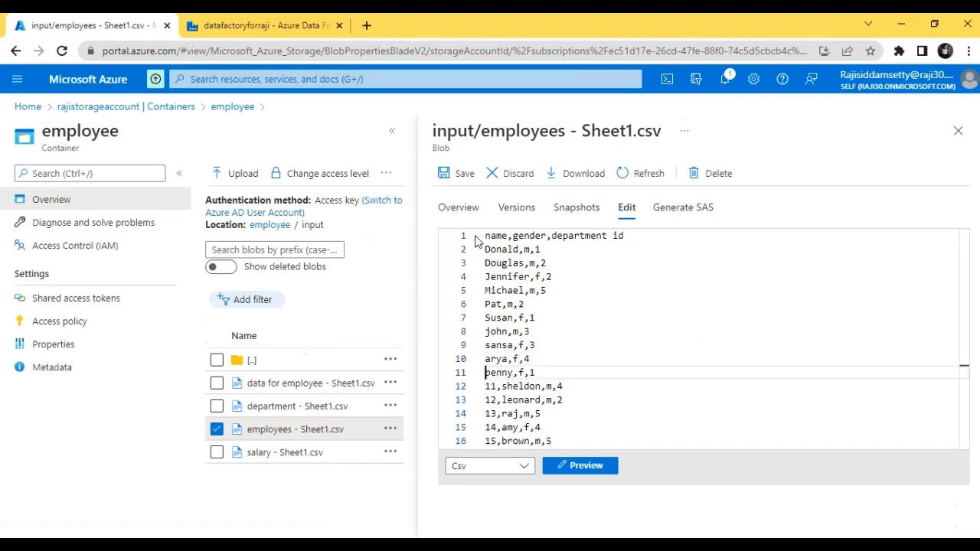
pyautogui.press('Down')
pyautogui.press('Right')
pyautogui.press('Right')
pyautogui.press('Right')
pyautogui.press('BackSpace')
pyautogui.press('BackSpace')
pyautogui.press('BackSpace')
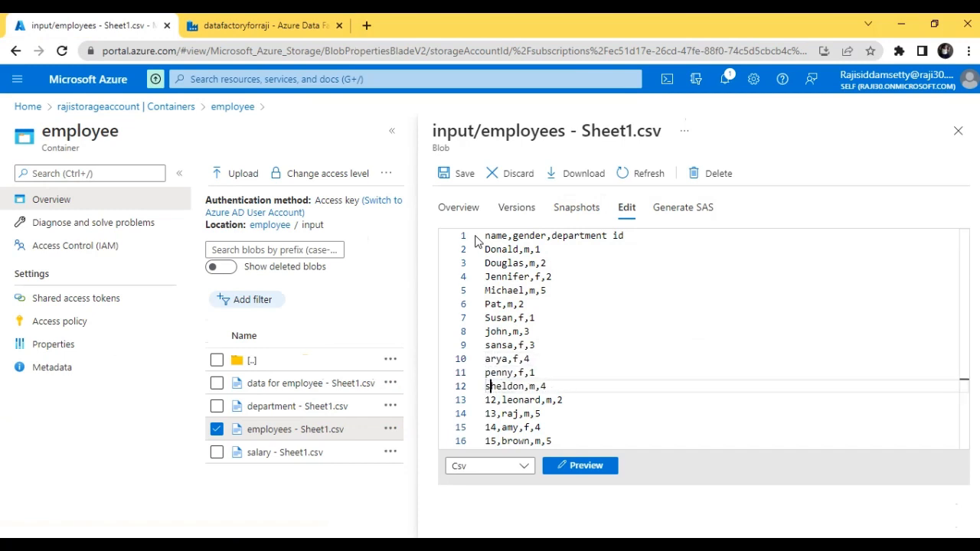
pyautogui.press('Down')
pyautogui.press('Right')
pyautogui.press('Right')
pyautogui.press('Right')
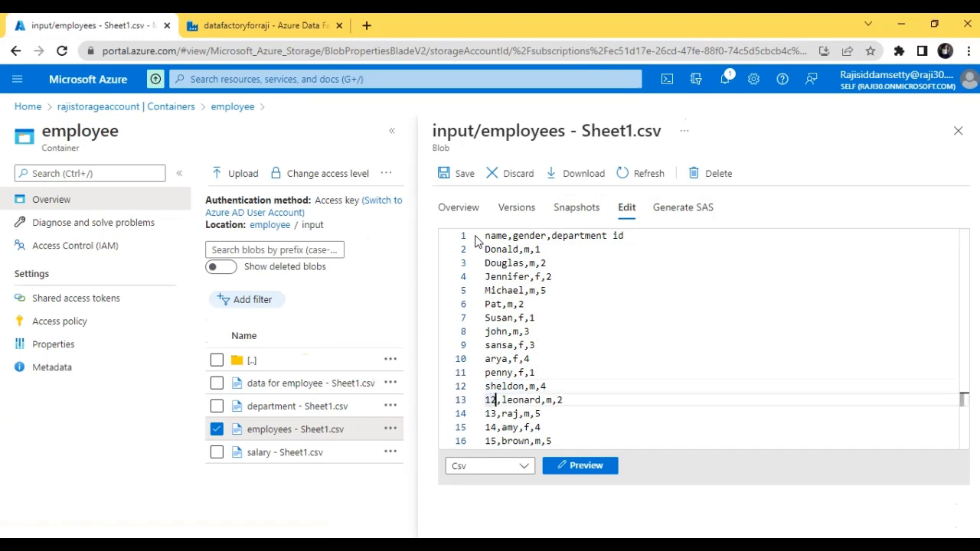
pyautogui.press('BackSpace')
# Delete the leading IDs and their commas from lines 14 to 16 of the CSV and save the file.
pyautogui.press('BackSpace')
pyautogui.press('BackSpace')
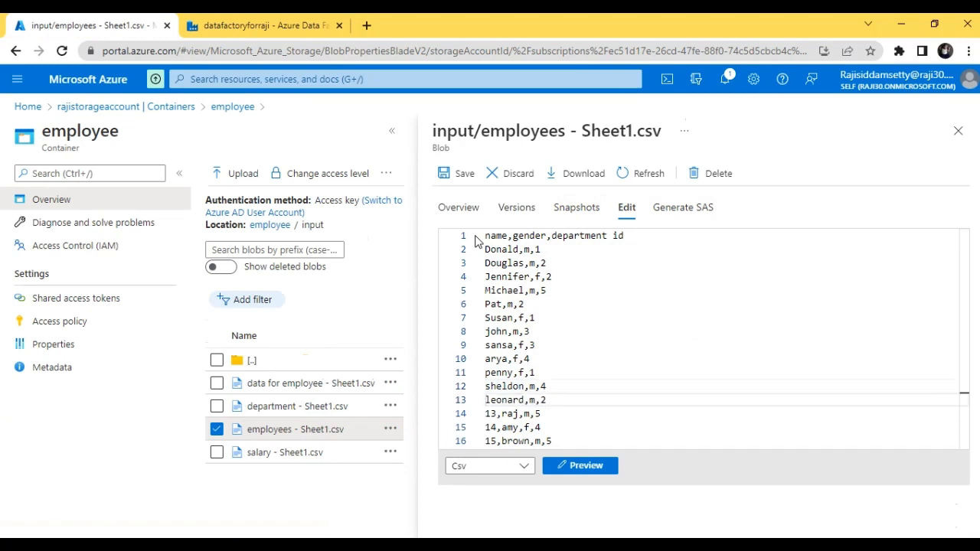
pyautogui.press('Down')
pyautogui.press('Right')
pyautogui.press('Right')
pyautogui.press('Right')
pyautogui.press('BackSpace')
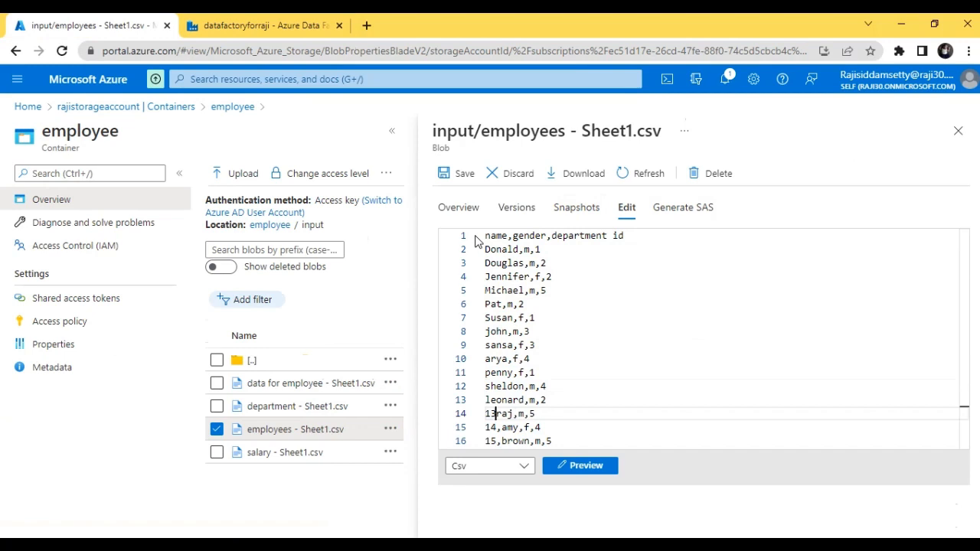
pyautogui.press('BackSpace')
pyautogui.press('BackSpace')
pyautogui.press('Down')
pyautogui.press('Right')
pyautogui.press('Right')
pyautogui.press('Right')
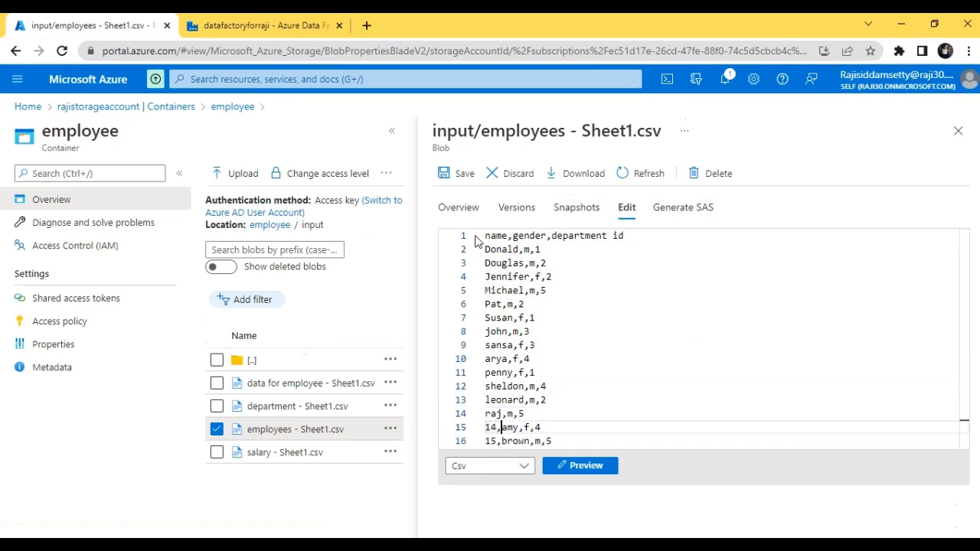
pyautogui.press('BackSpace')
pyautogui.press('BackSpace')
pyautogui.press('BackSpace')
pyautogui.press('Down')
pyautogui.press('Right')
pyautogui.press('Right')
pyautogui.press('Right')
pyautogui.press('BackSpace')
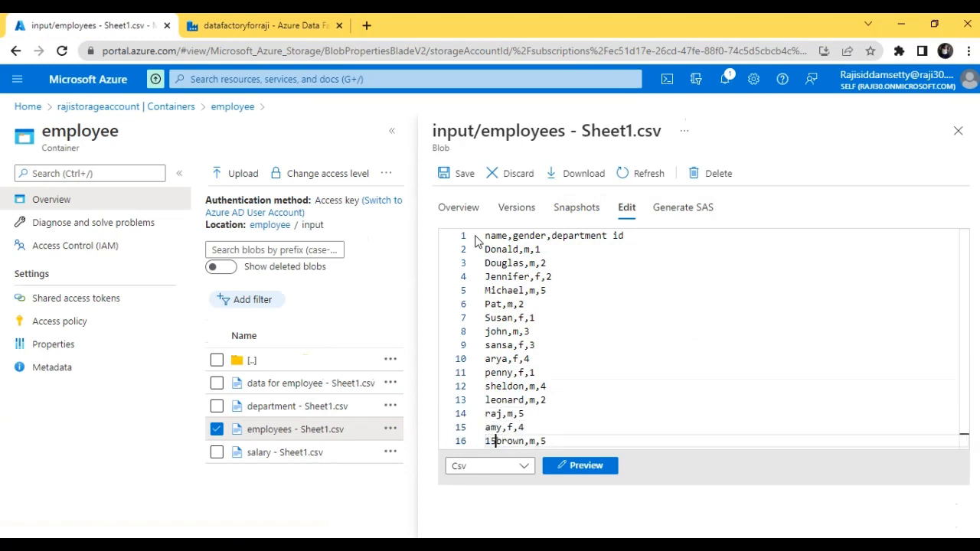
pyautogui.press('BackSpace')
pyautogui.press('BackSpace')
pyautogui.press('End')
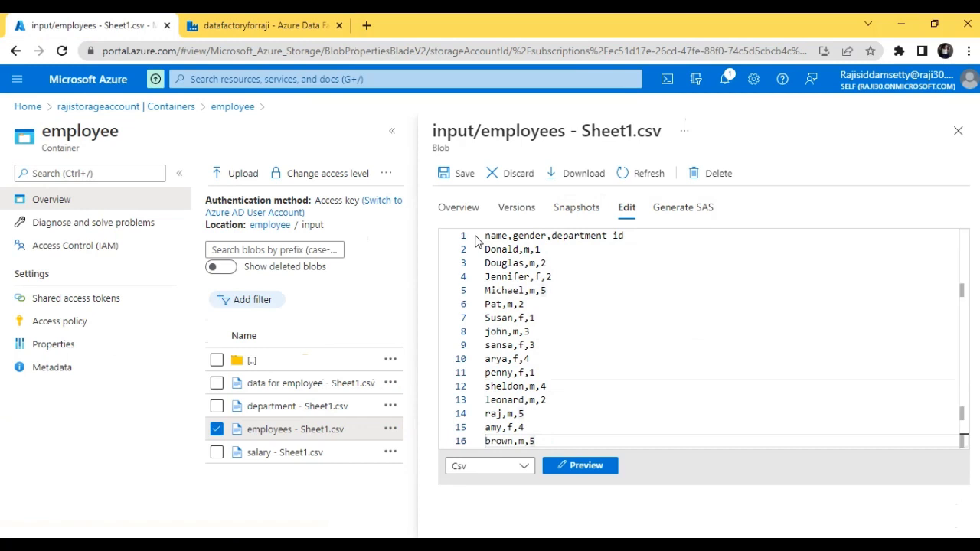
pyautogui.click(455, 174)
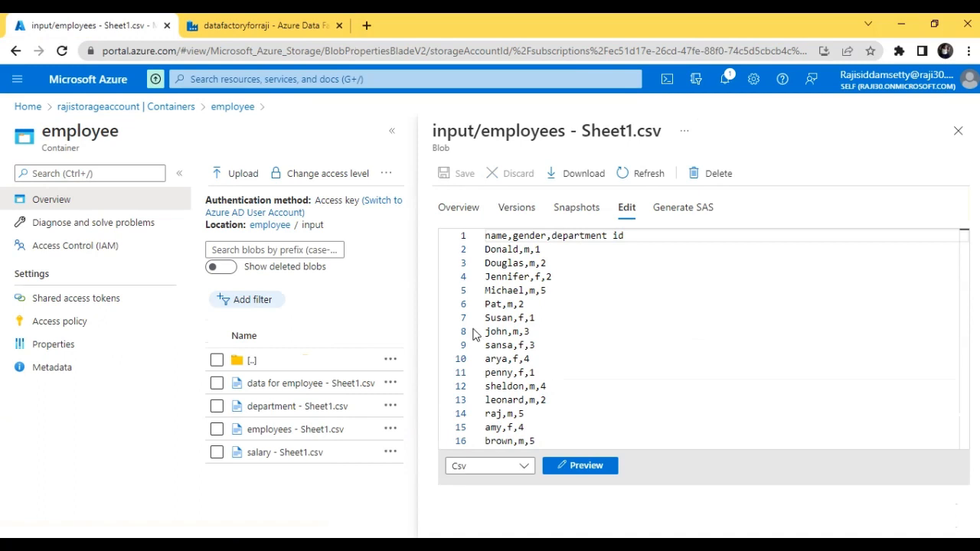
# Switch to Azure Data Factory and refresh the data preview of source1 in dataflow4.
pyautogui.click(219, 25)
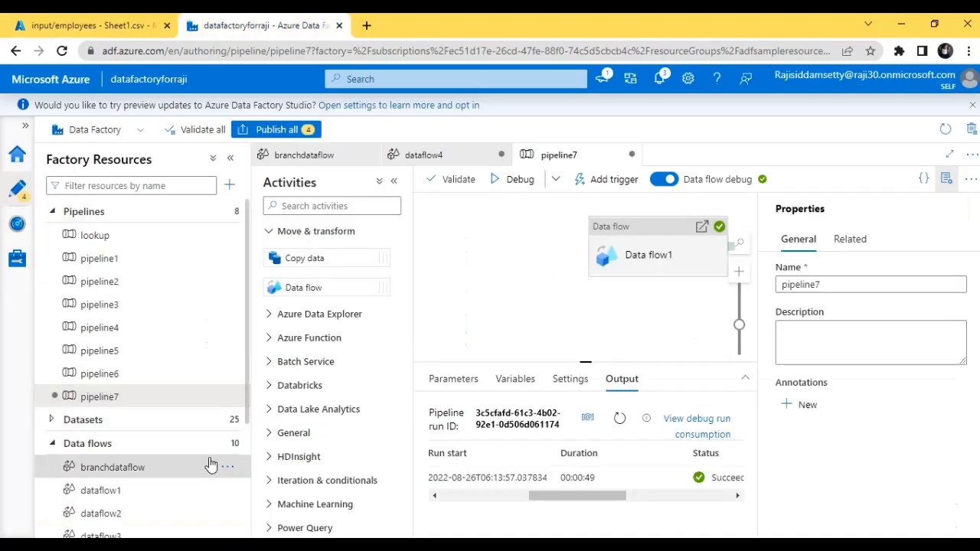
pyautogui.click(467, 154)
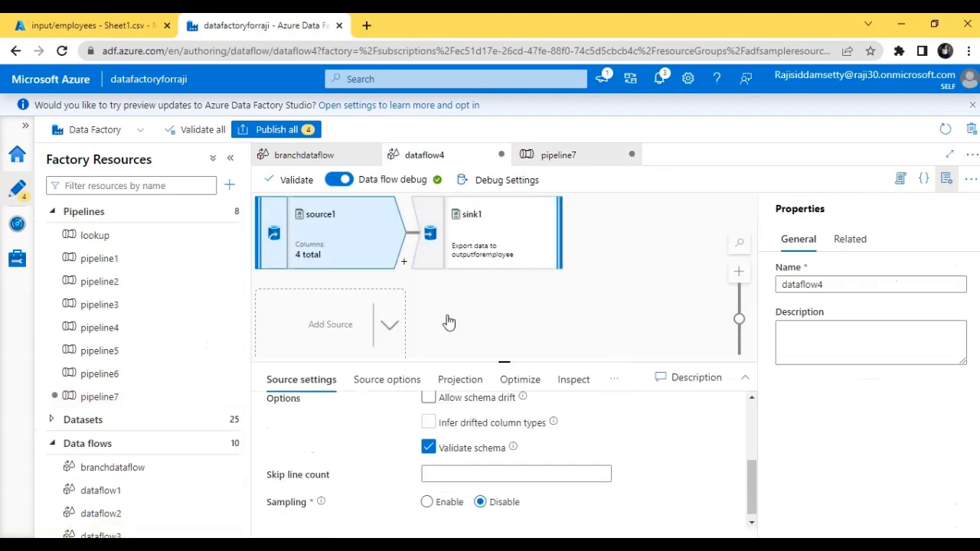
pyautogui.click(620, 389)
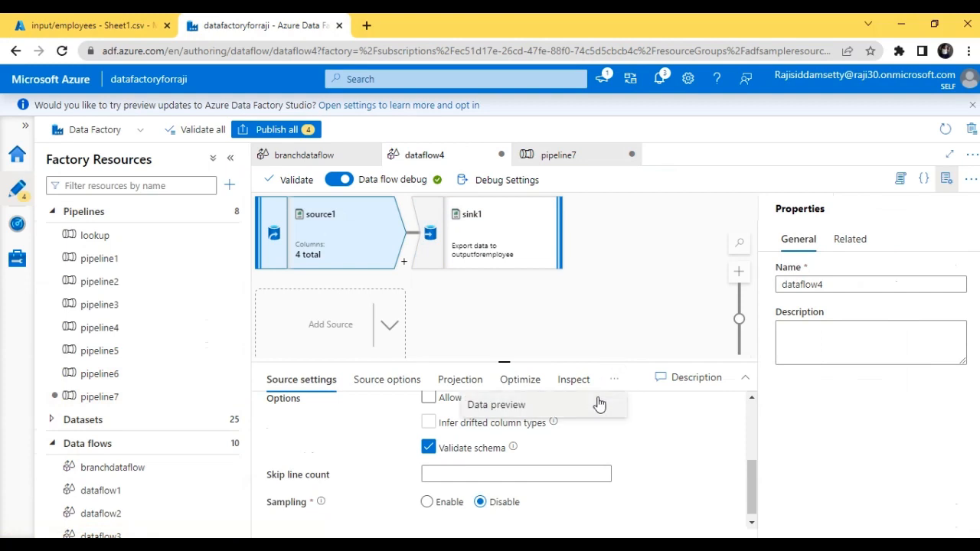
pyautogui.click(595, 402)
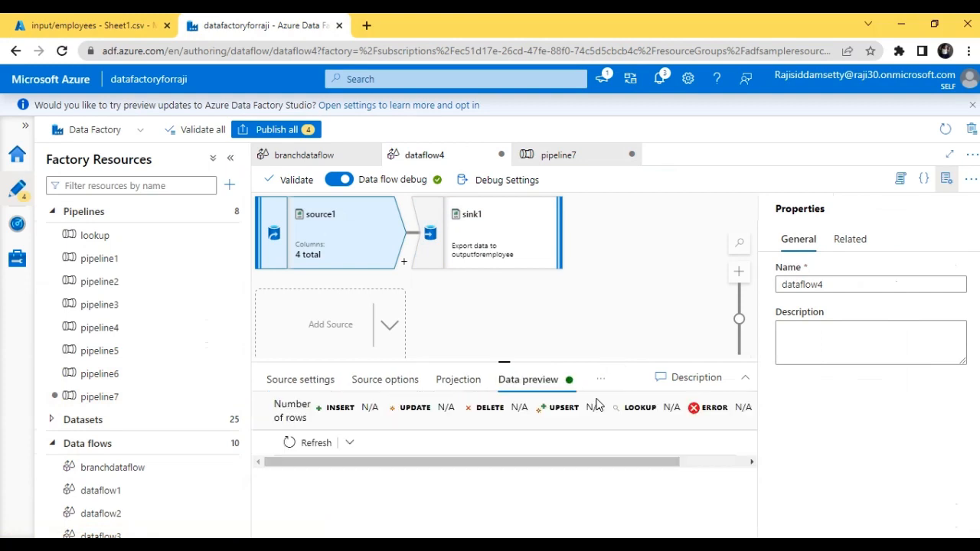
pyautogui.click(315, 442)
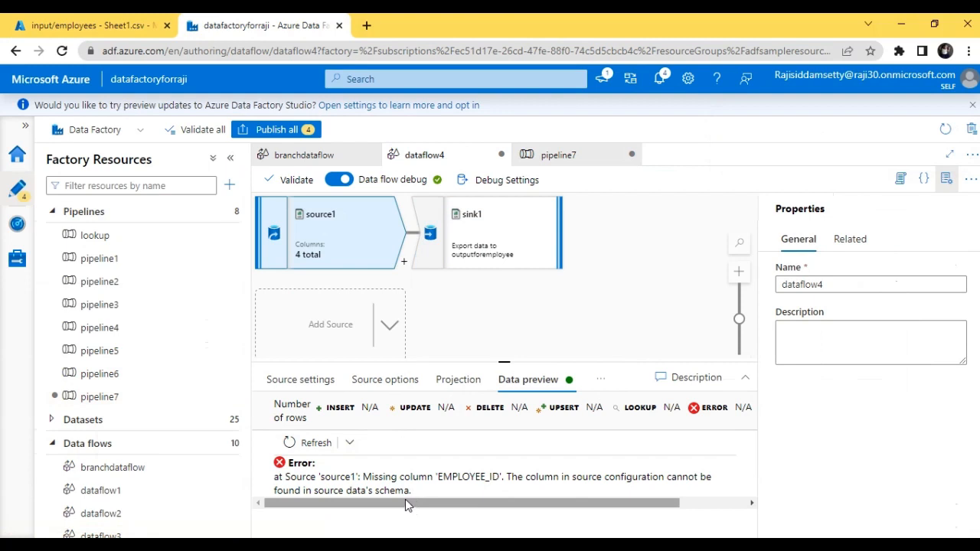
# Look at sink1's data preview and return to source1's preview to read its full output.
pyautogui.moveTo(413, 503); pyautogui.dragTo(349, 491)
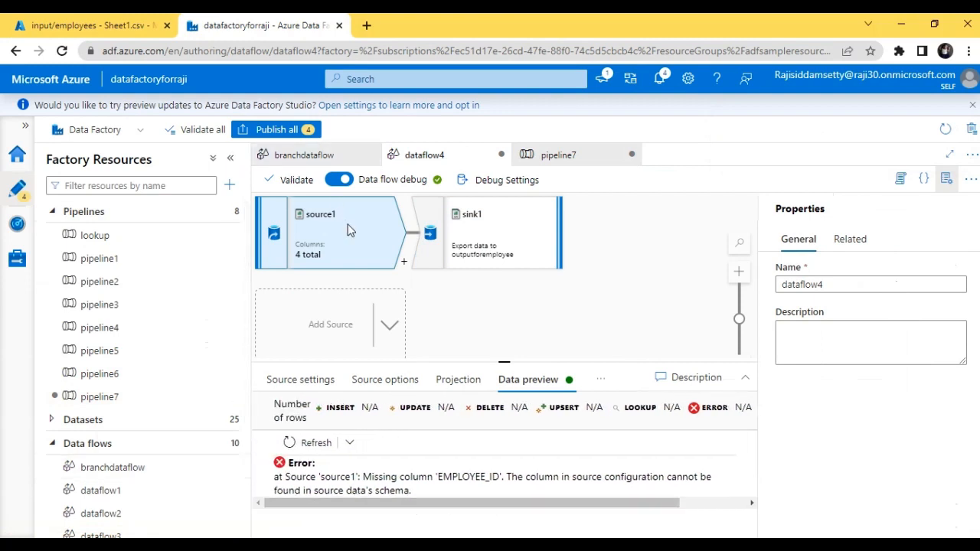
pyautogui.click(517, 232)
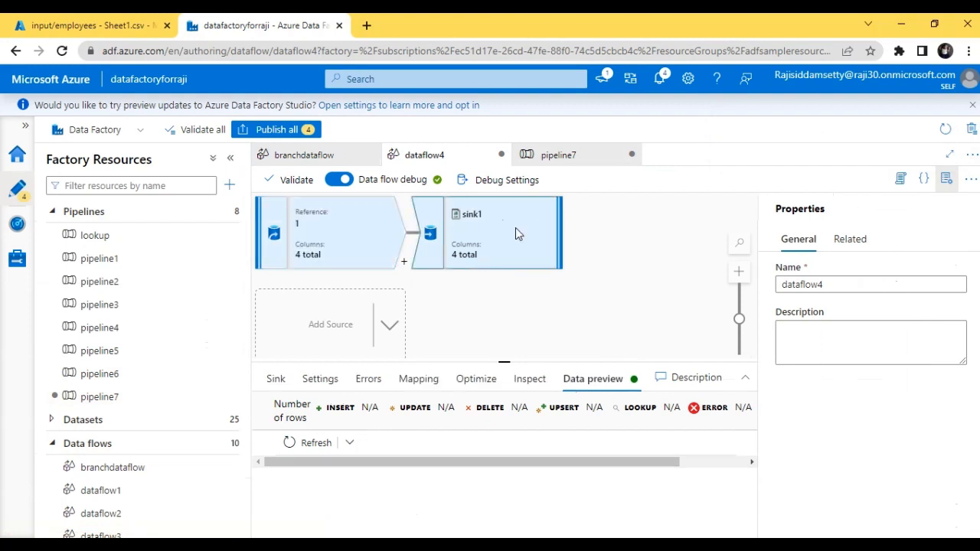
pyautogui.click(366, 254)
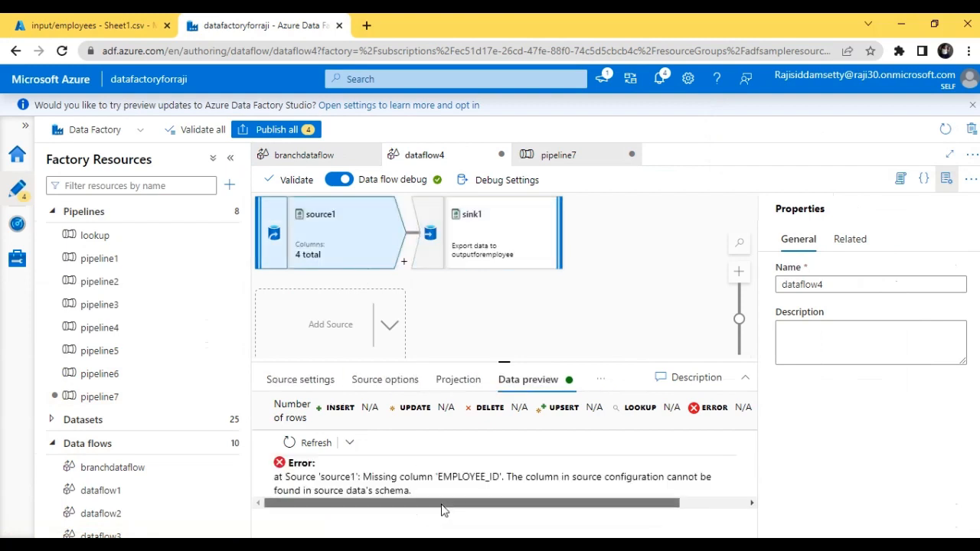
pyautogui.moveTo(442, 505); pyautogui.dragTo(455, 505)
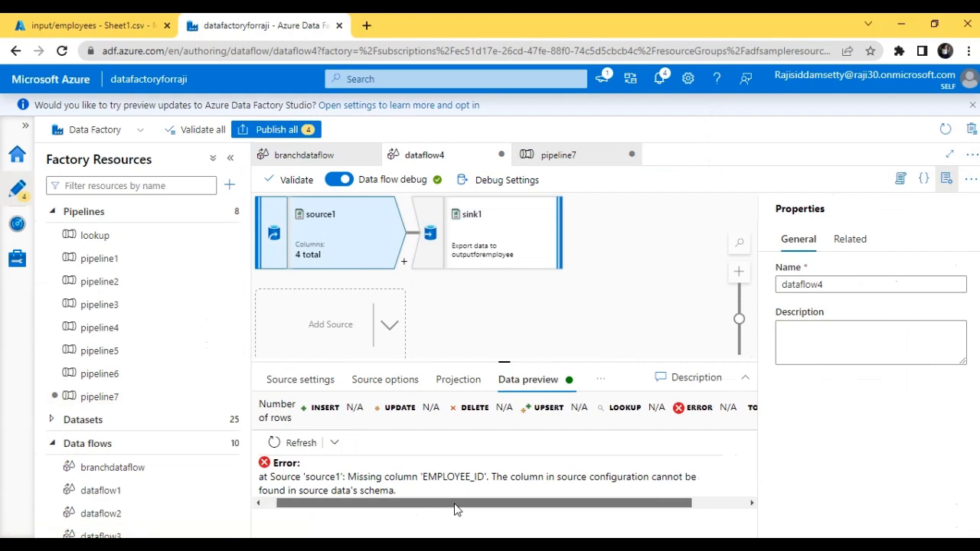
pyautogui.moveTo(455, 506); pyautogui.dragTo(449, 507)
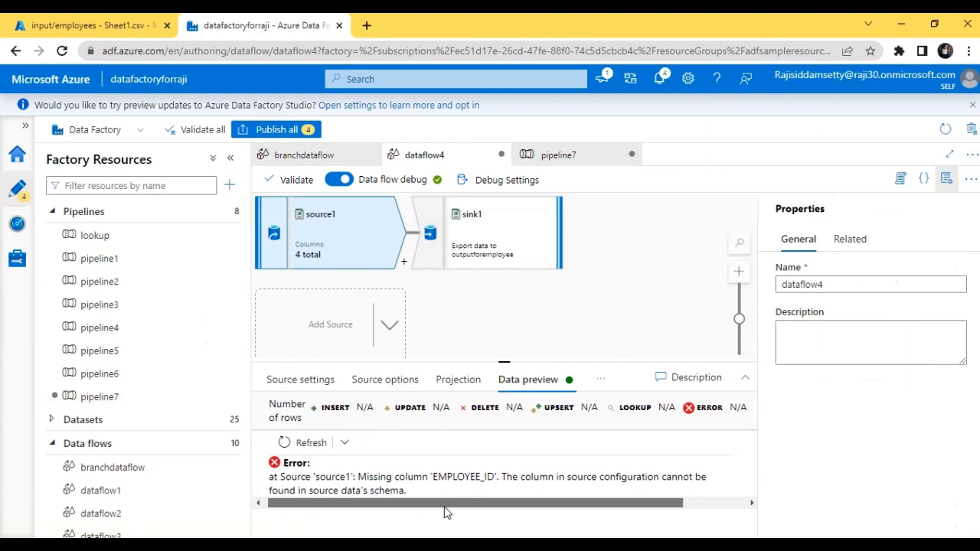
# Check the Validate schema option in source1's source settings and select sink1.
pyautogui.click(297, 380)
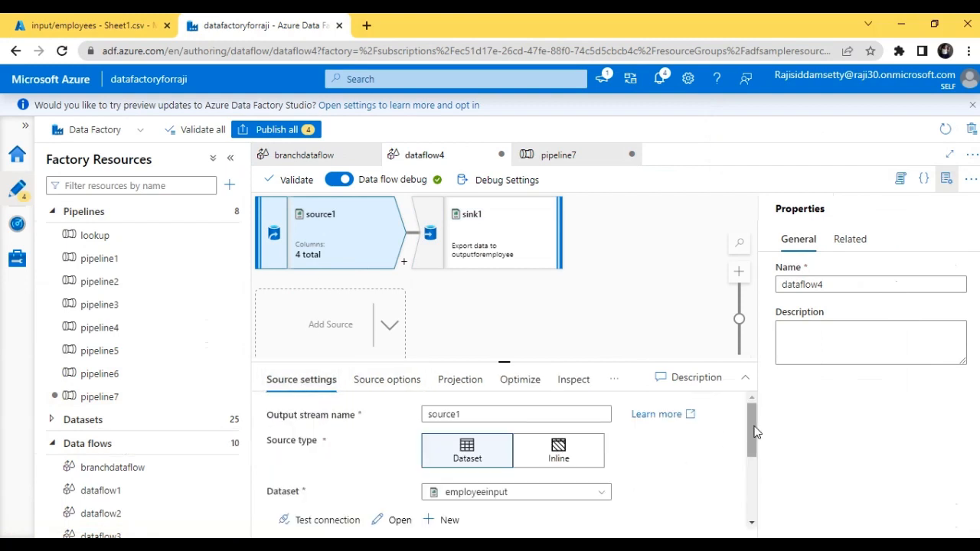
pyautogui.moveTo(755, 432); pyautogui.dragTo(749, 483)
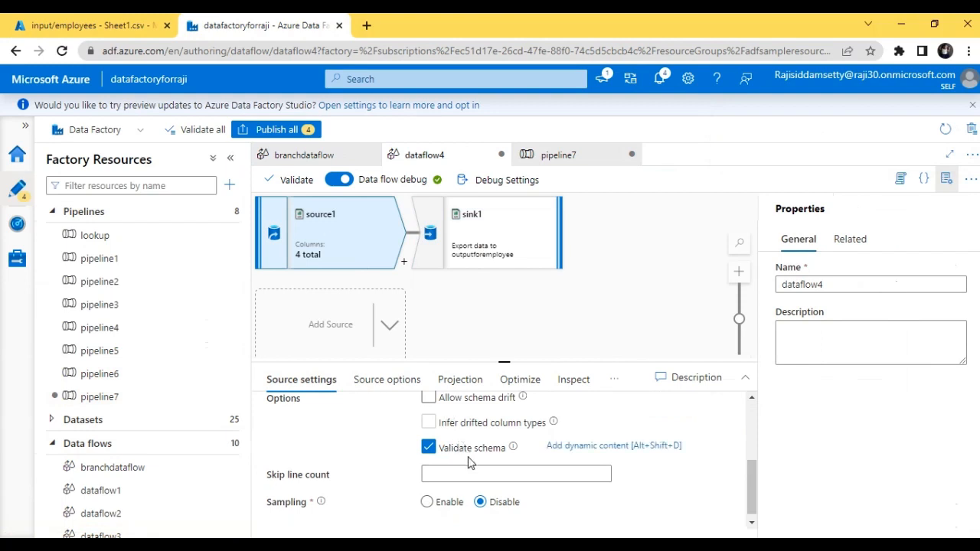
pyautogui.click(535, 260)
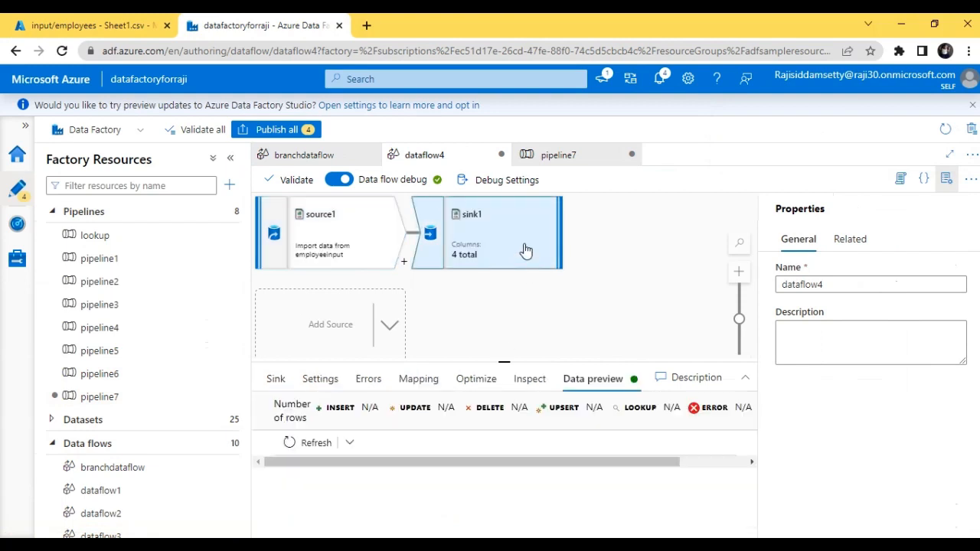
# Enable Allow schema drift and turn off Validate schema in the source settings of source1.
pyautogui.click(337, 253)
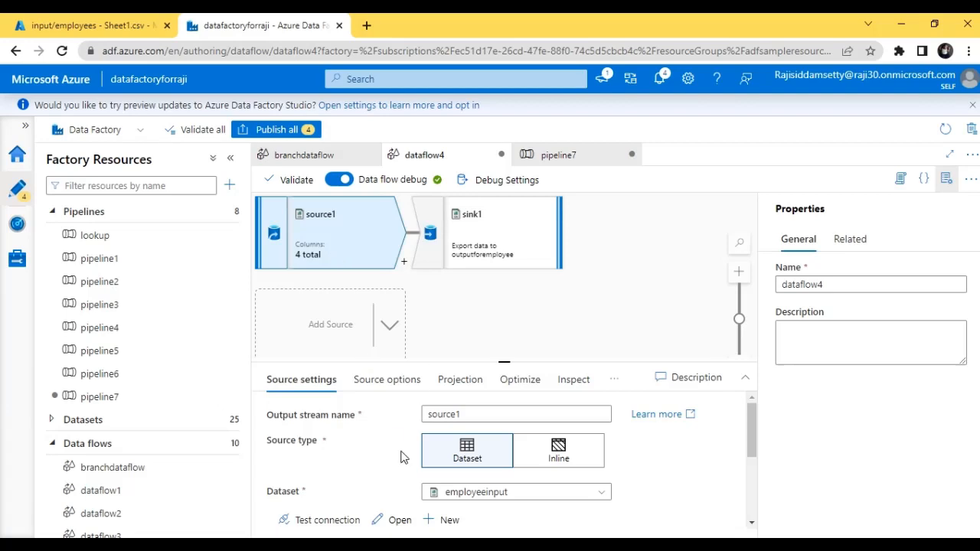
pyautogui.moveTo(753, 432); pyautogui.dragTo(758, 489)
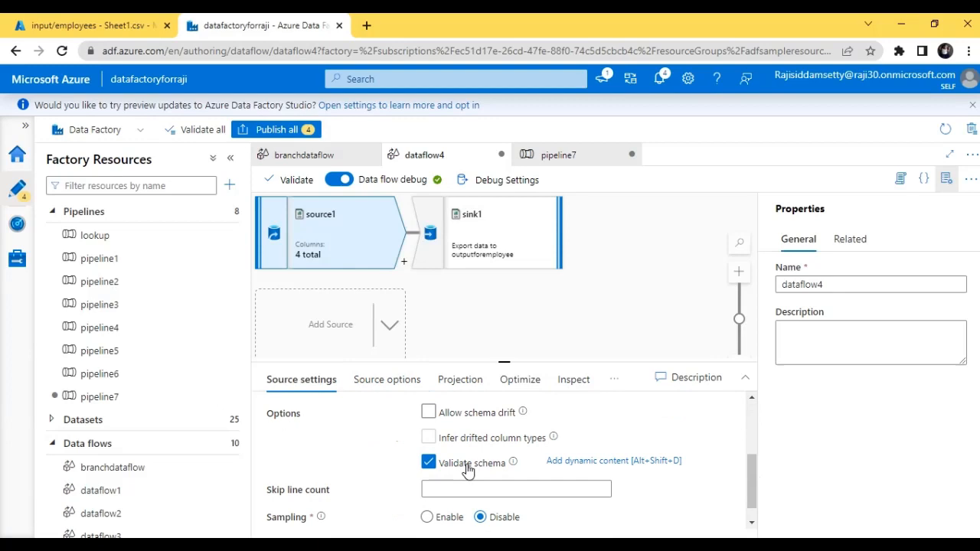
pyautogui.click(428, 412)
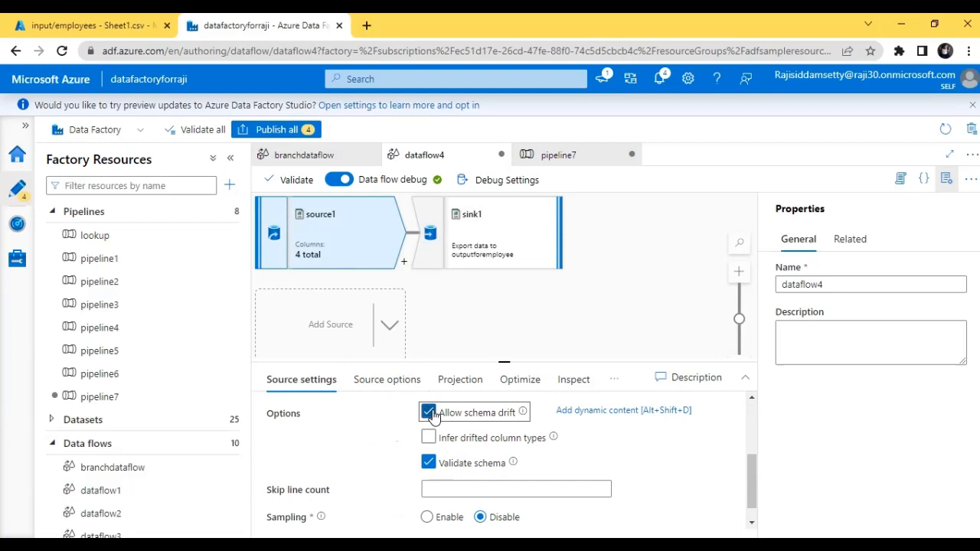
pyautogui.click(431, 466)
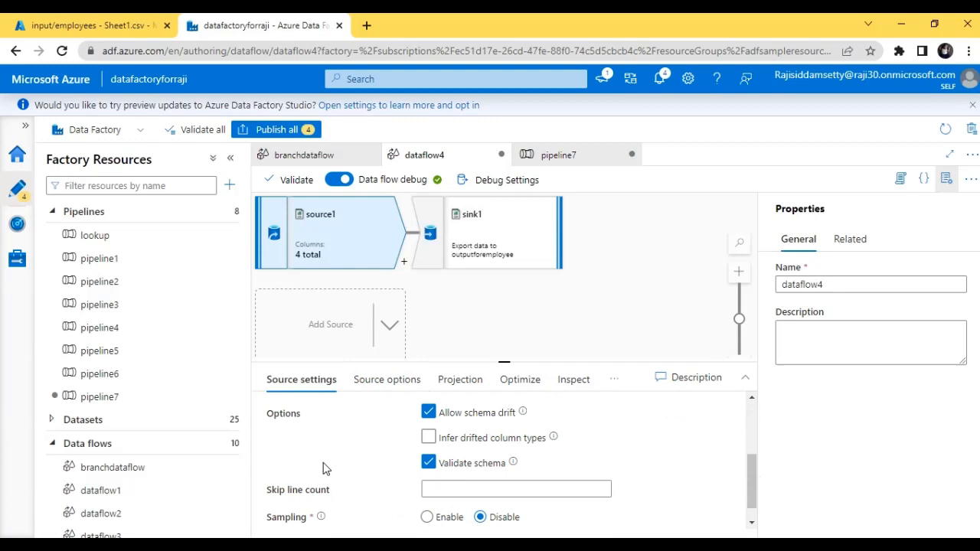
pyautogui.click(429, 463)
pyautogui.click(428, 464)
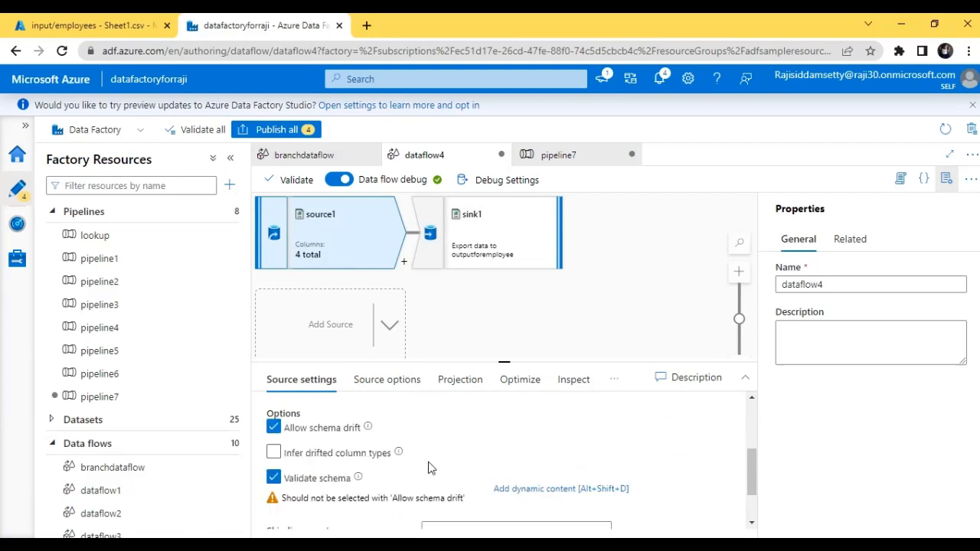
pyautogui.click(428, 464)
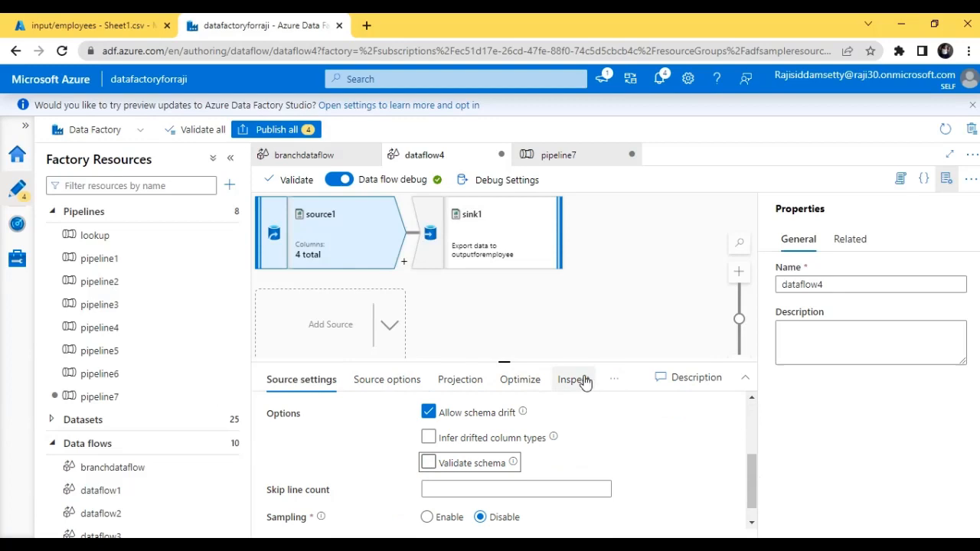
# Open source1's data preview, and refresh the data preview of sink1.
pyautogui.click(612, 389)
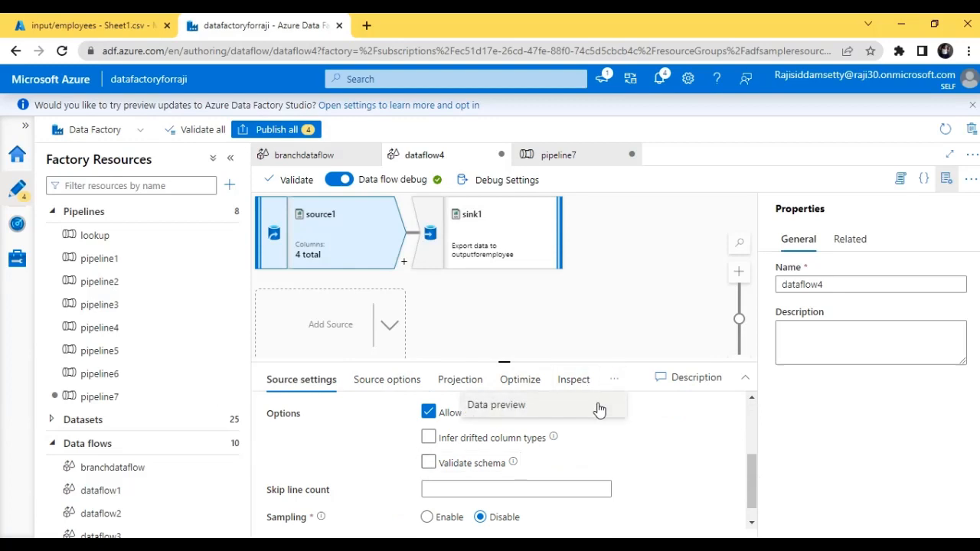
pyautogui.click(595, 406)
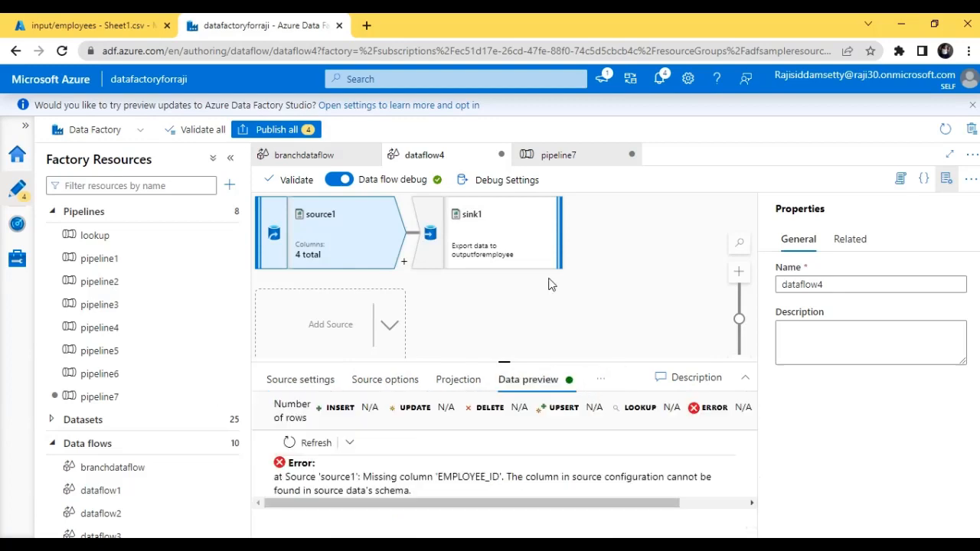
pyautogui.click(490, 221)
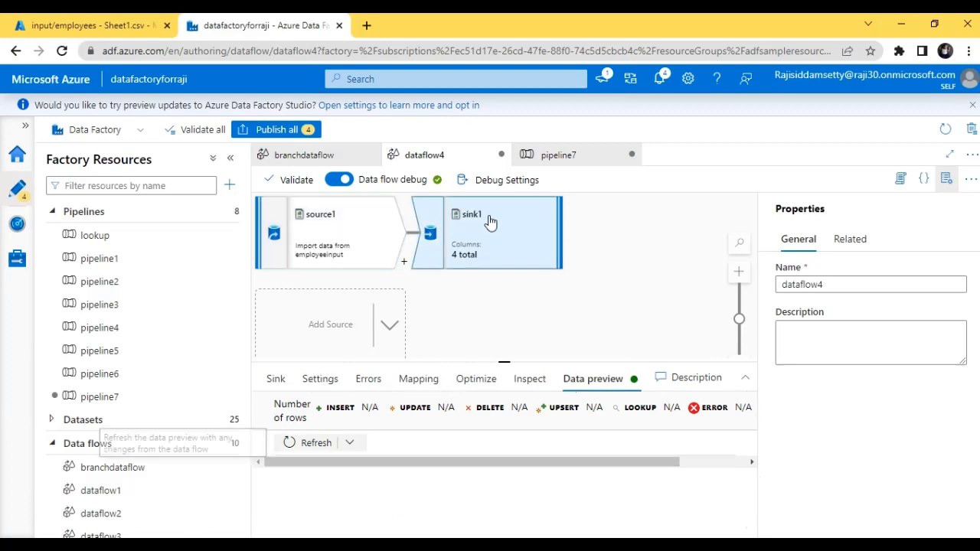
pyautogui.click(297, 443)
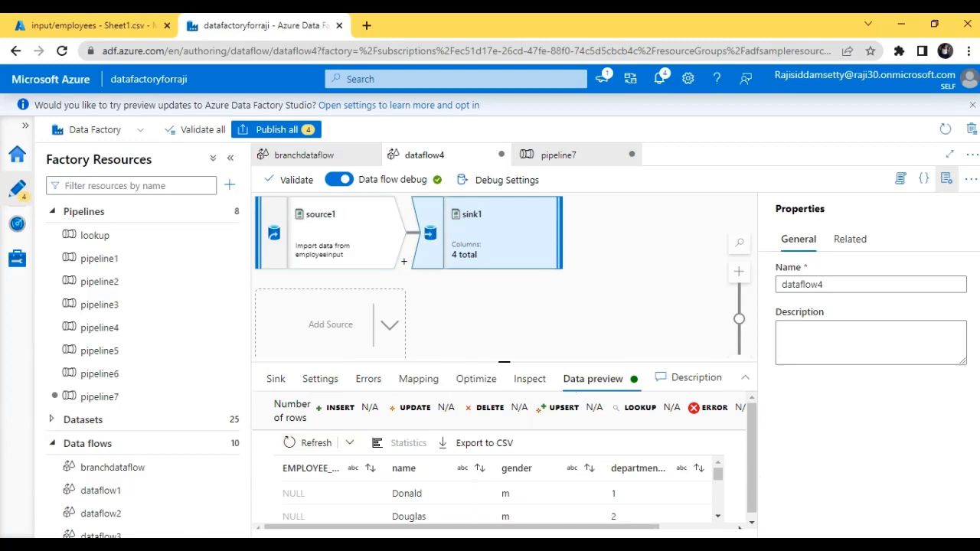
# Enlarge the configuration pane below the dataflow4 canvas and examine the rows in sink1's data preview.
pyautogui.click(571, 361)
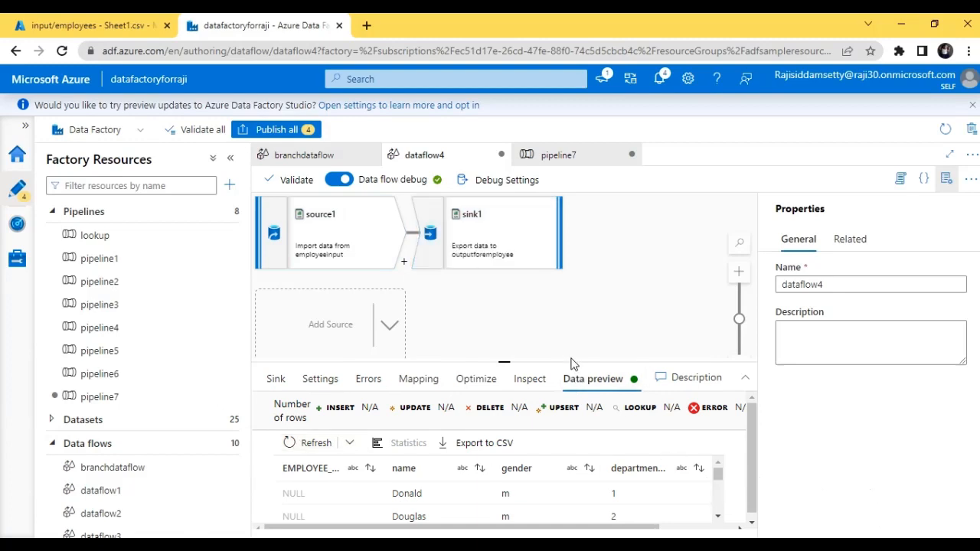
pyautogui.moveTo(571, 363); pyautogui.dragTo(570, 314)
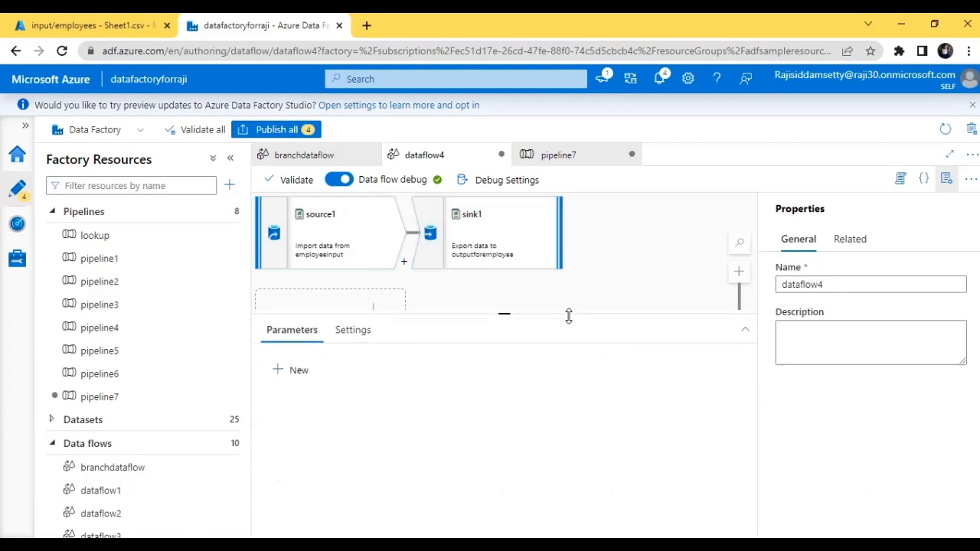
pyautogui.click(511, 249)
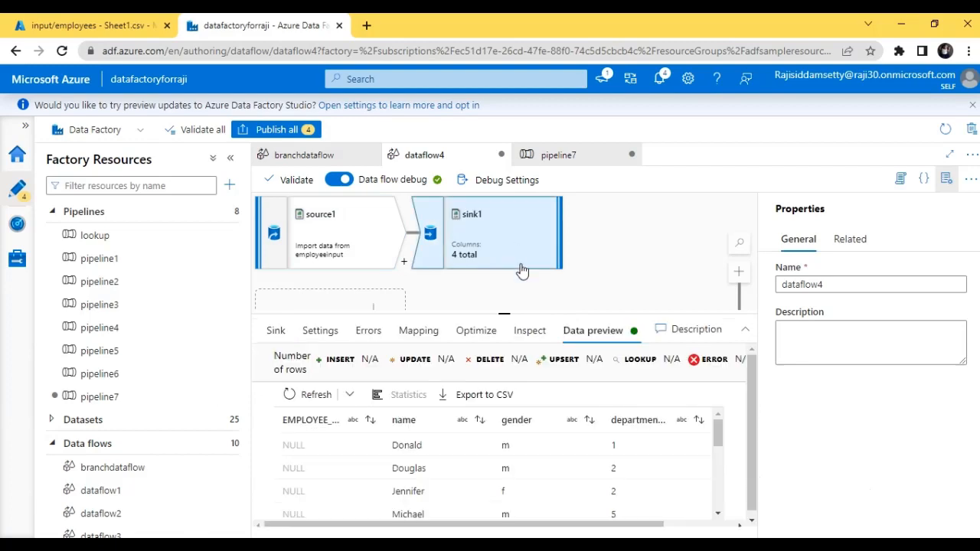
pyautogui.moveTo(718, 438)
pyautogui.mouseDown()
pyautogui.moveTo(724, 512)
pyautogui.moveTo(717, 422)
pyautogui.mouseUp()
# Refresh source1's data preview and review the schema options in its source settings.
pyautogui.click(343, 222)
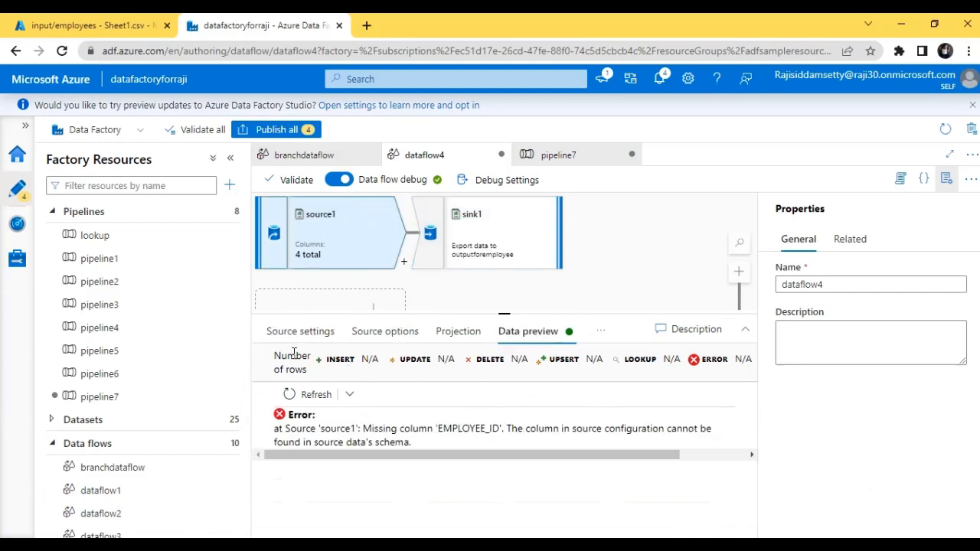
pyautogui.click(308, 395)
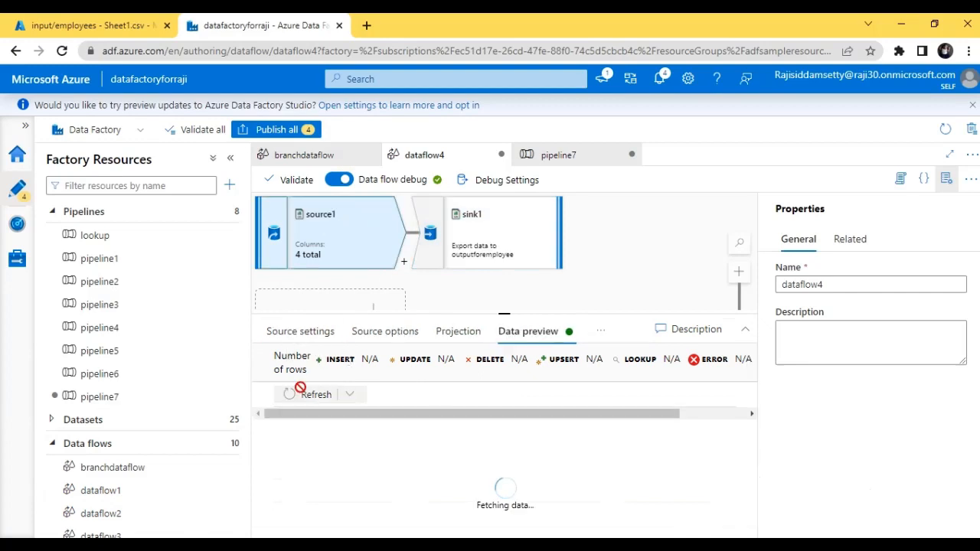
pyautogui.click(305, 332)
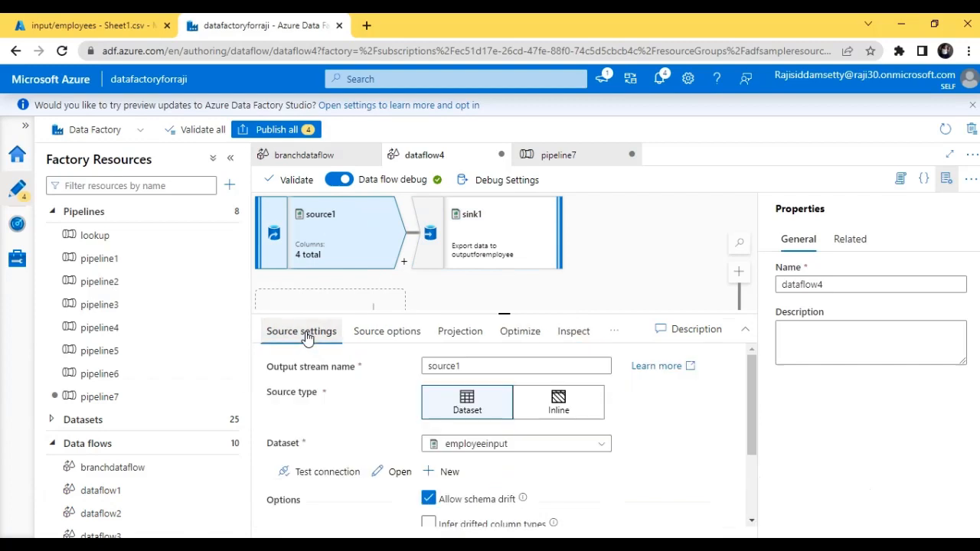
pyautogui.scroll(-3, 475, 452)
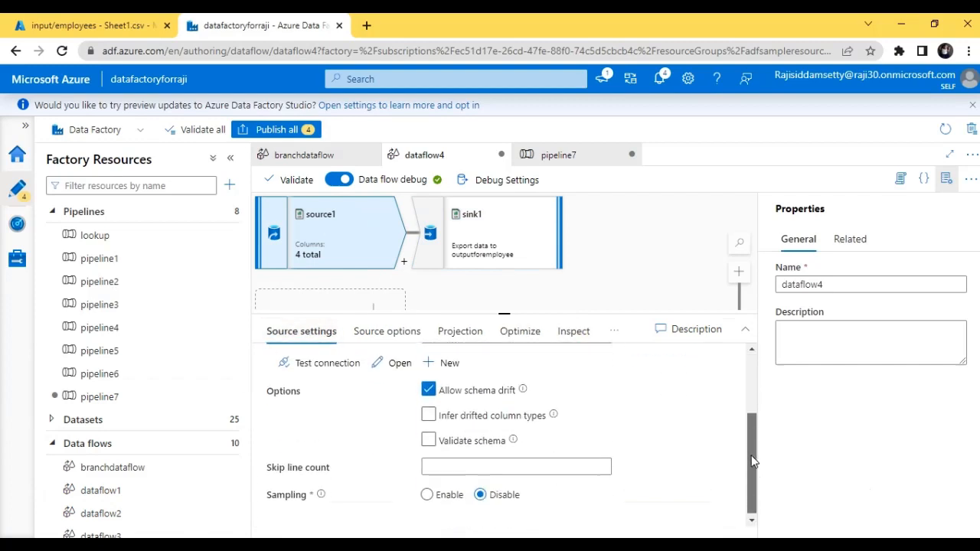